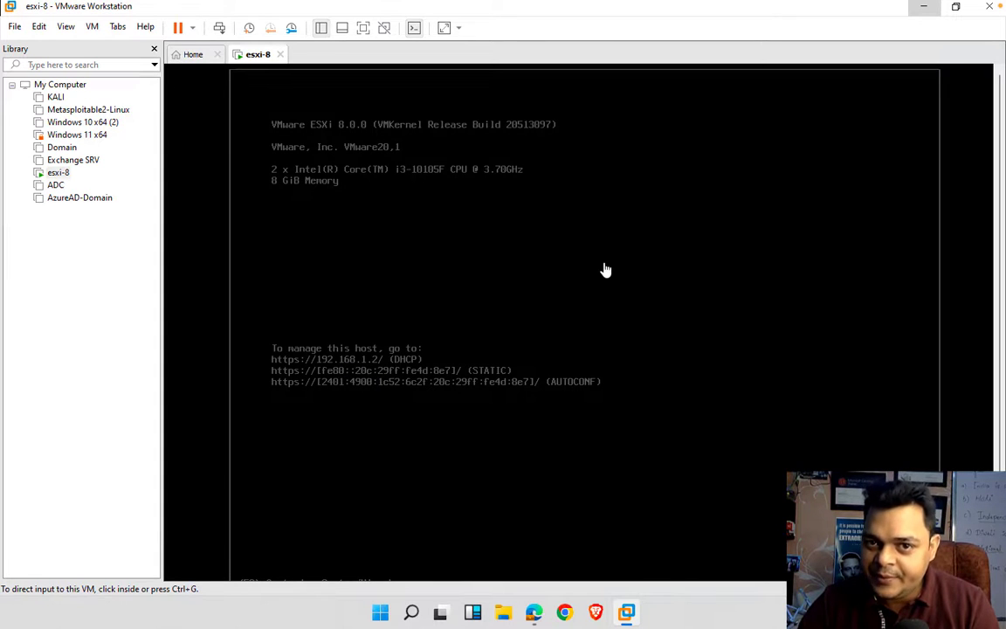
- Minimize the VMware Workstation window showing the esxi-8 console to reveal the Windows desktop
click(925, 8)
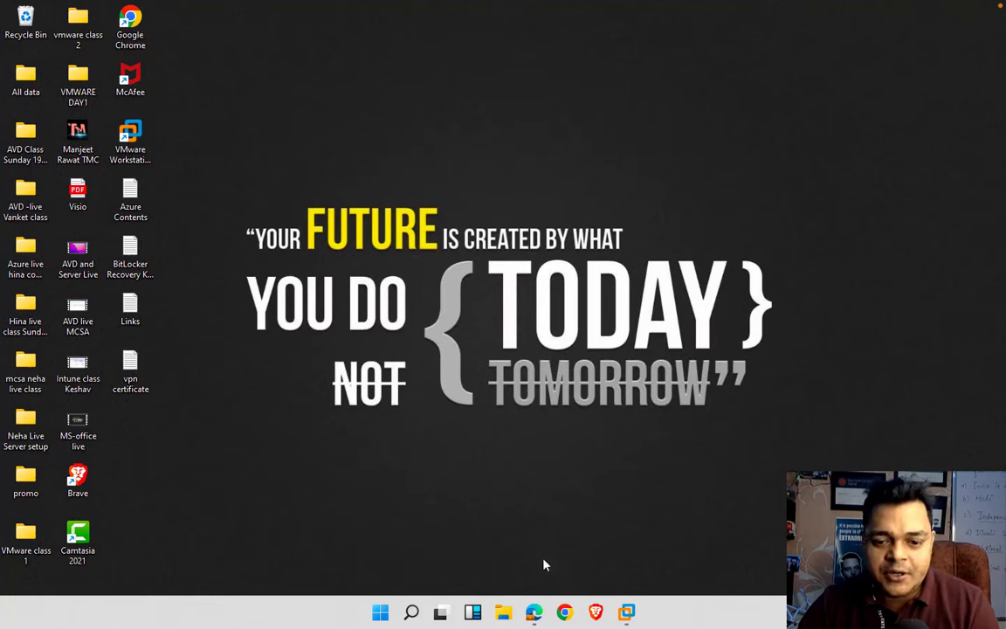
- Open Chrome as Person 1 and proceed past the certificate warning to 192.168.1.2
click(567, 614)
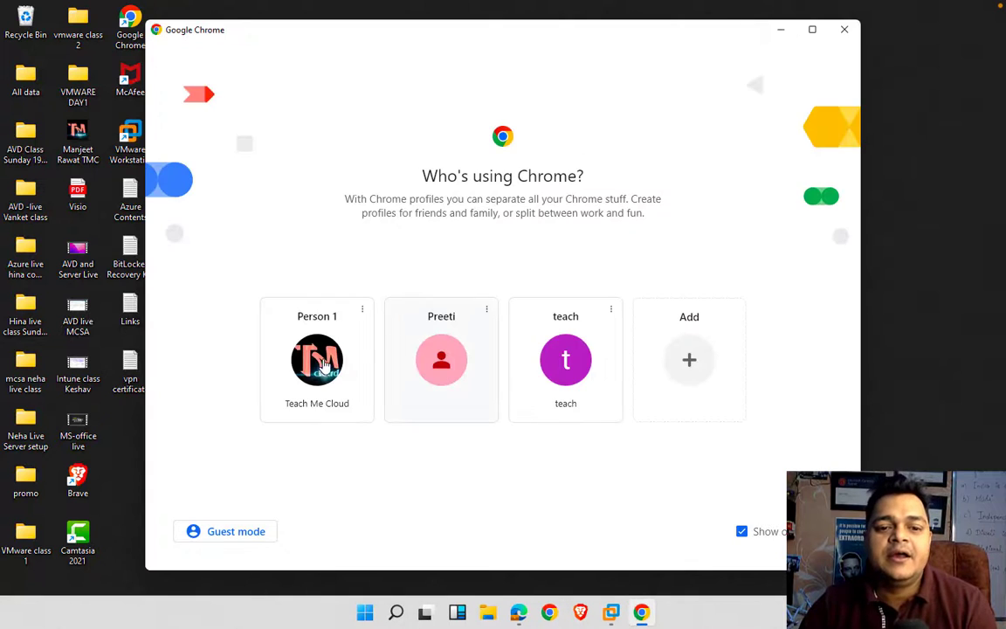
click(323, 366)
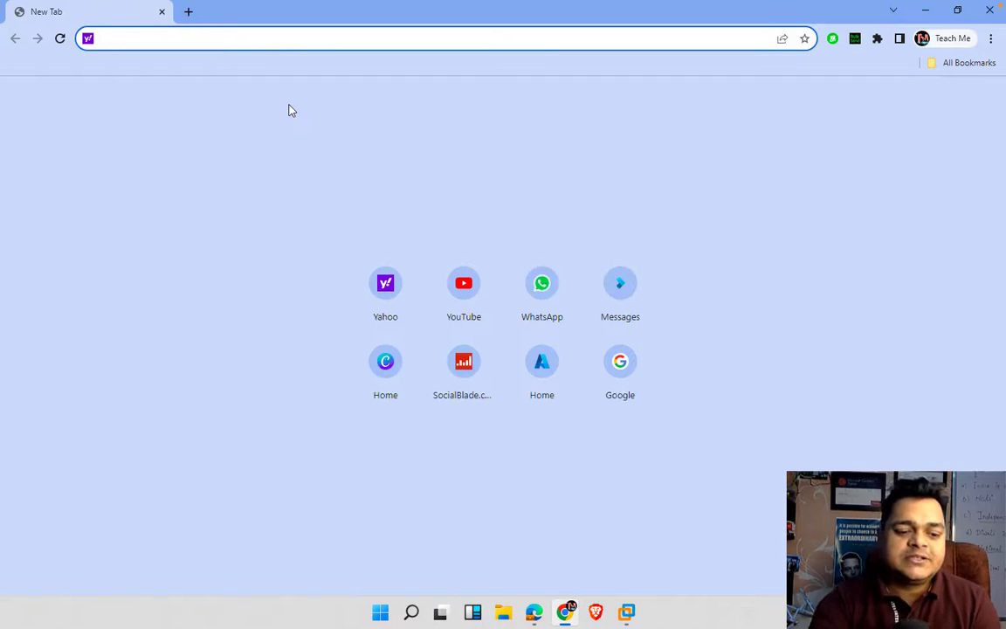
text(192.168.1.)
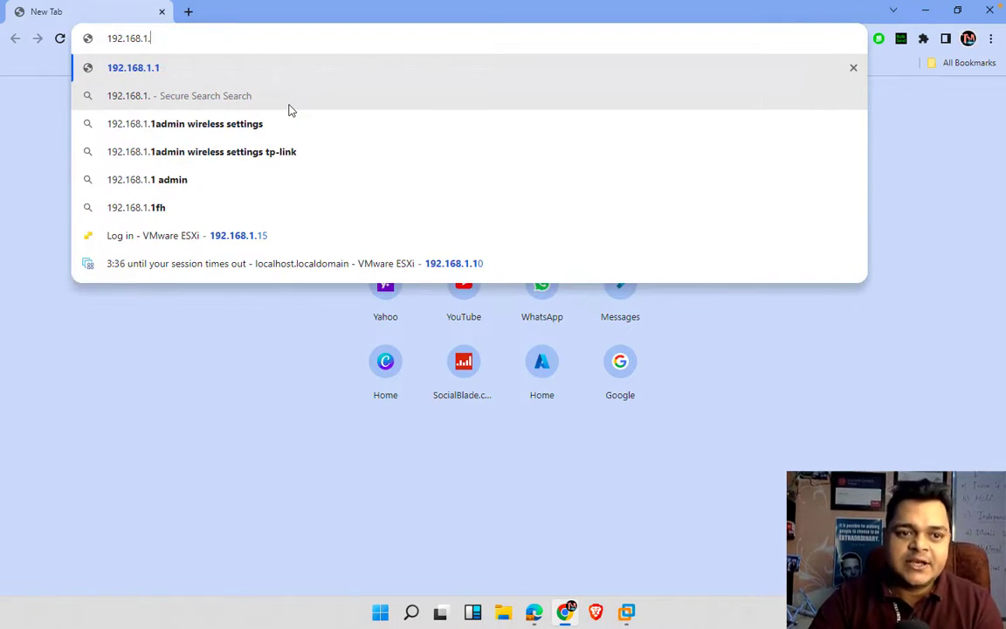
text(2)
key(Return)
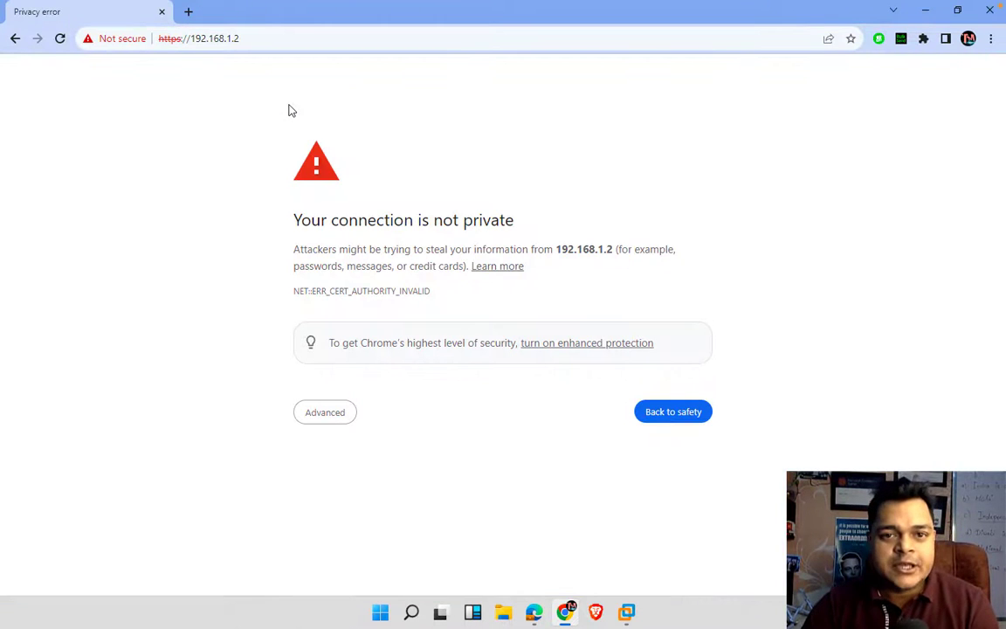
click(320, 412)
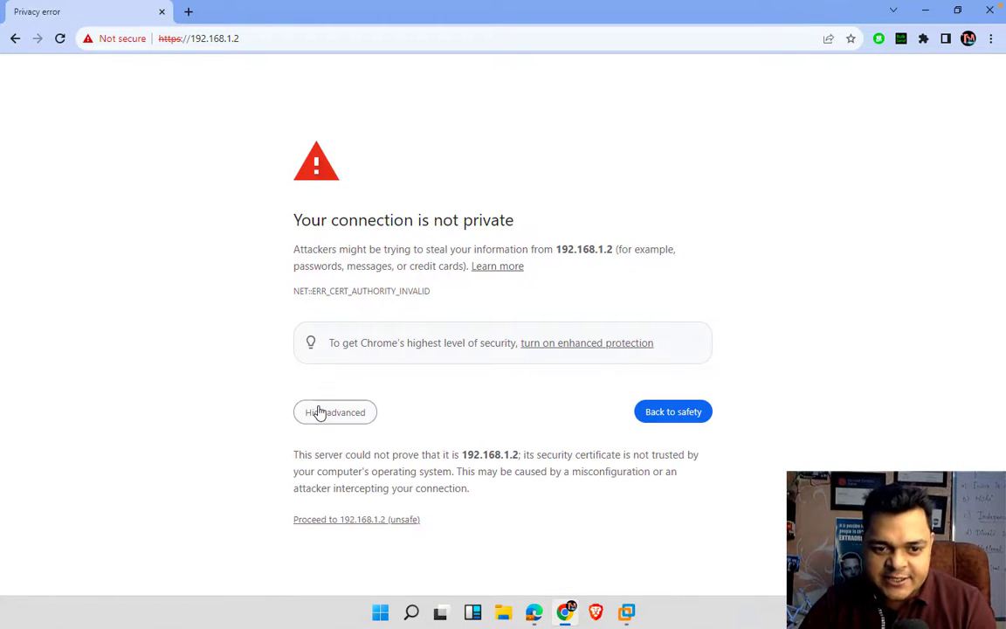
click(346, 521)
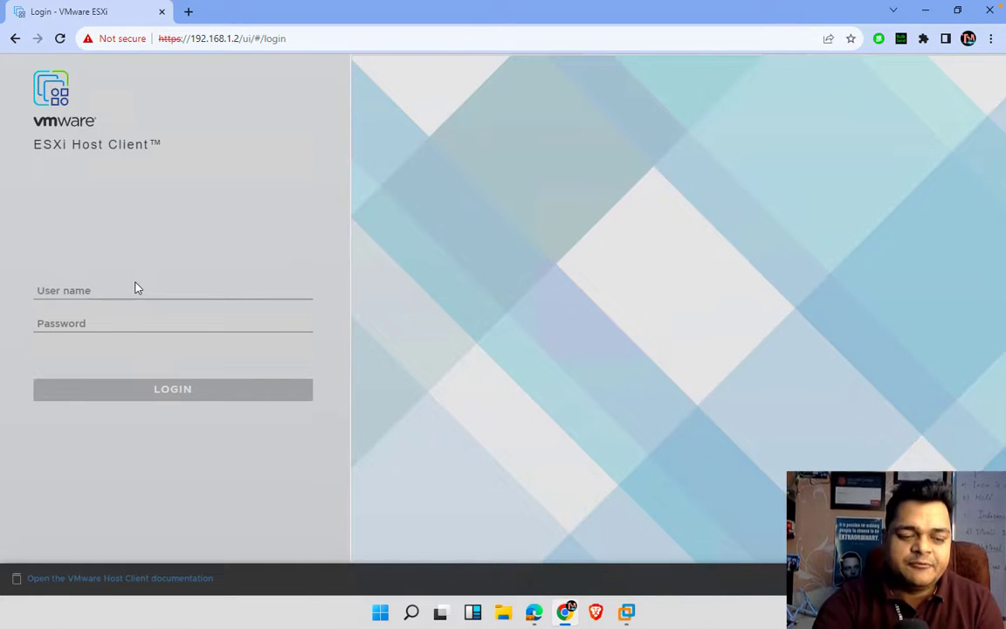
- Log in as root with the account password, then dismiss the CEIP prompt and welcome banner
click(135, 289)
click(131, 284)
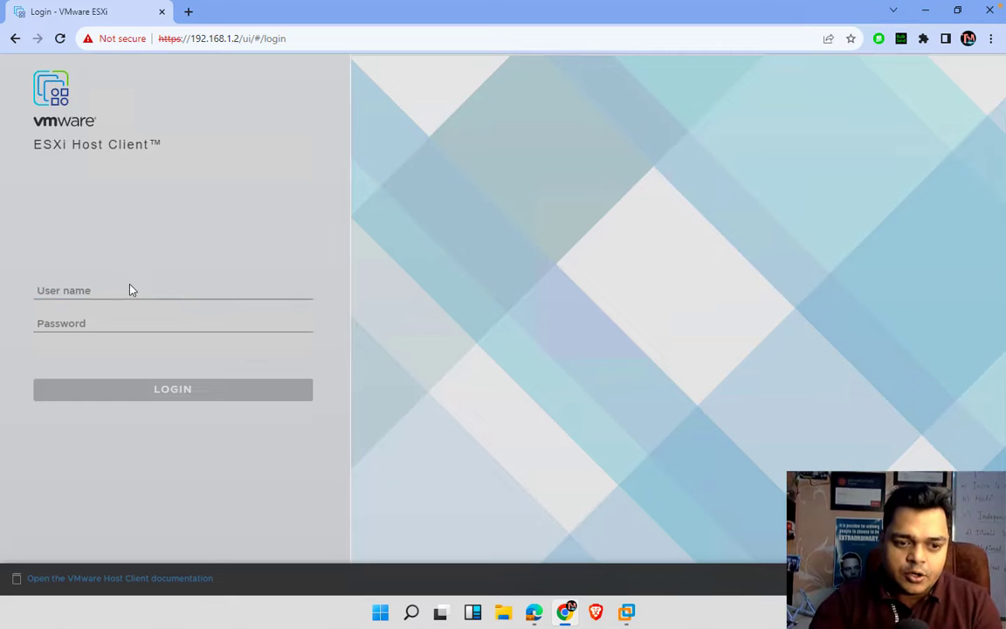
click(93, 289)
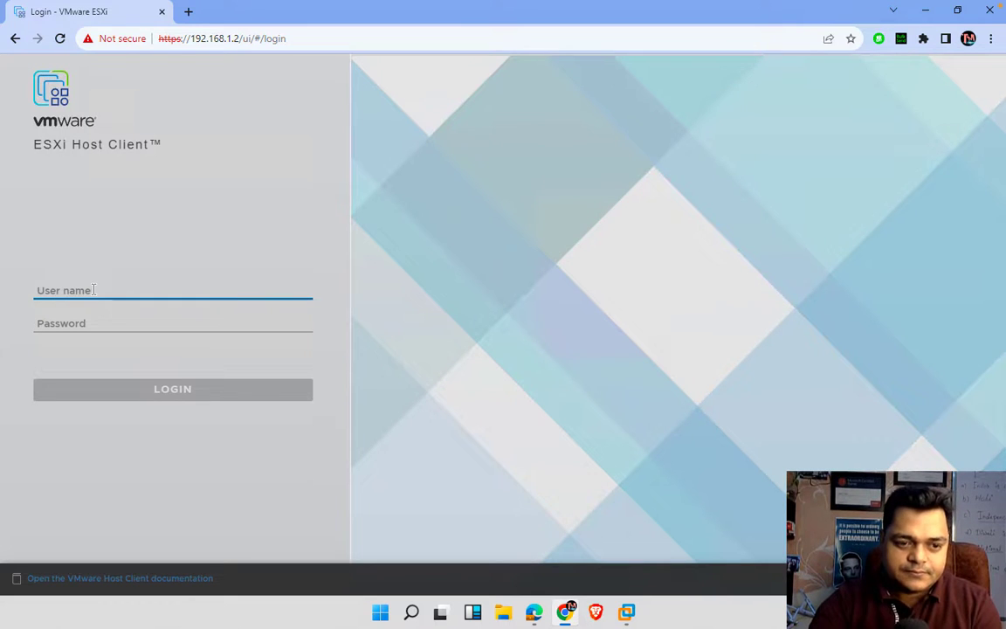
text(root)
key(Tab)
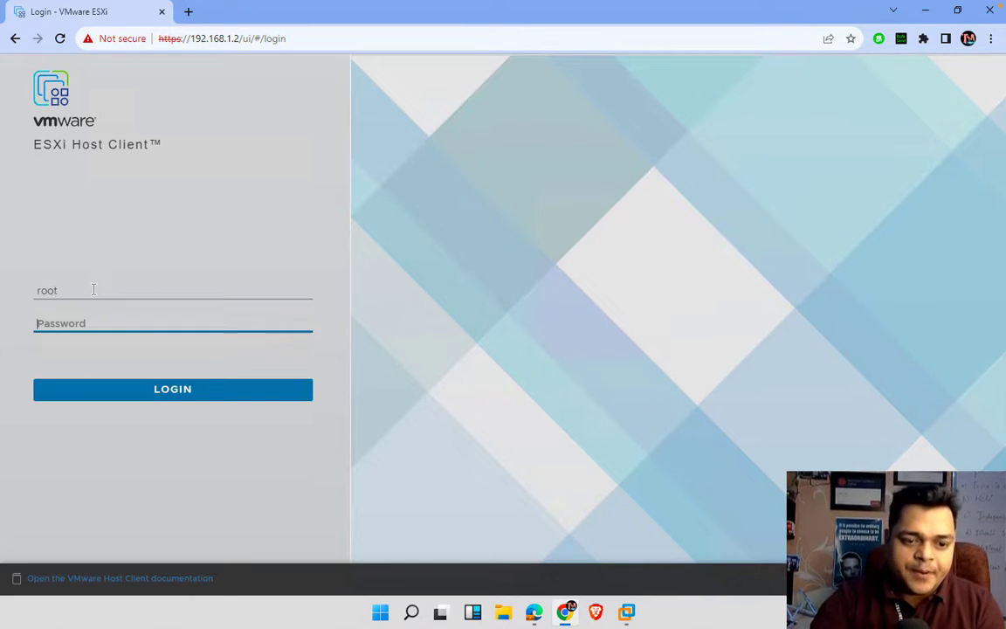
text(*******)
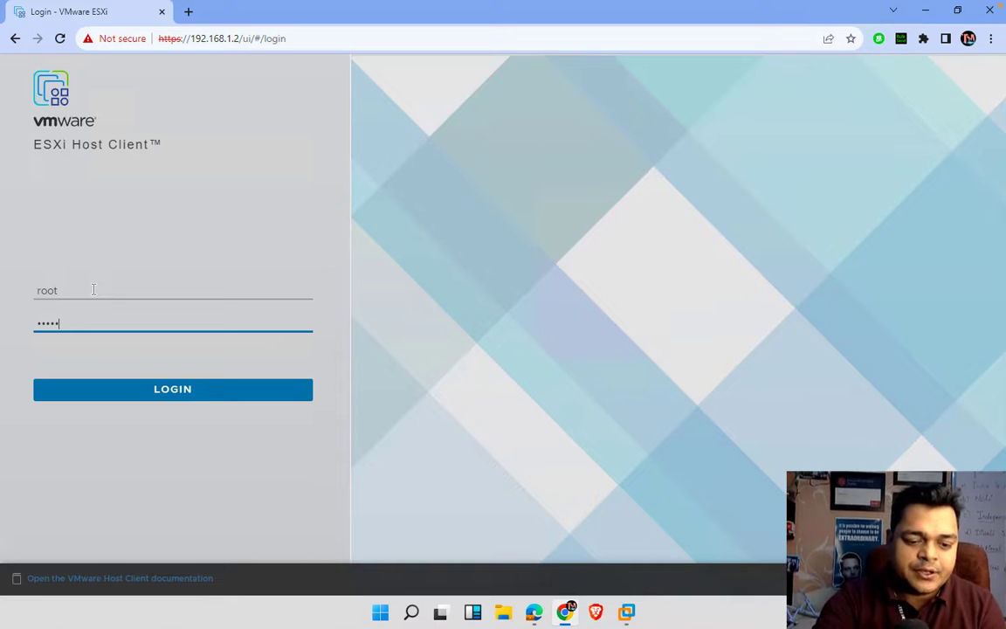
text(**)
key(Return)
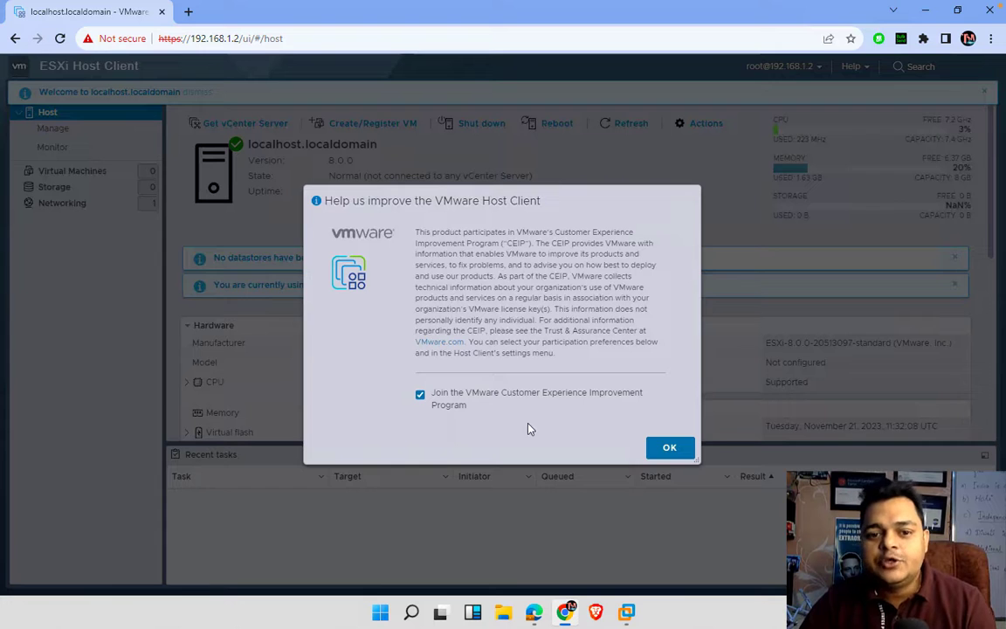
click(668, 448)
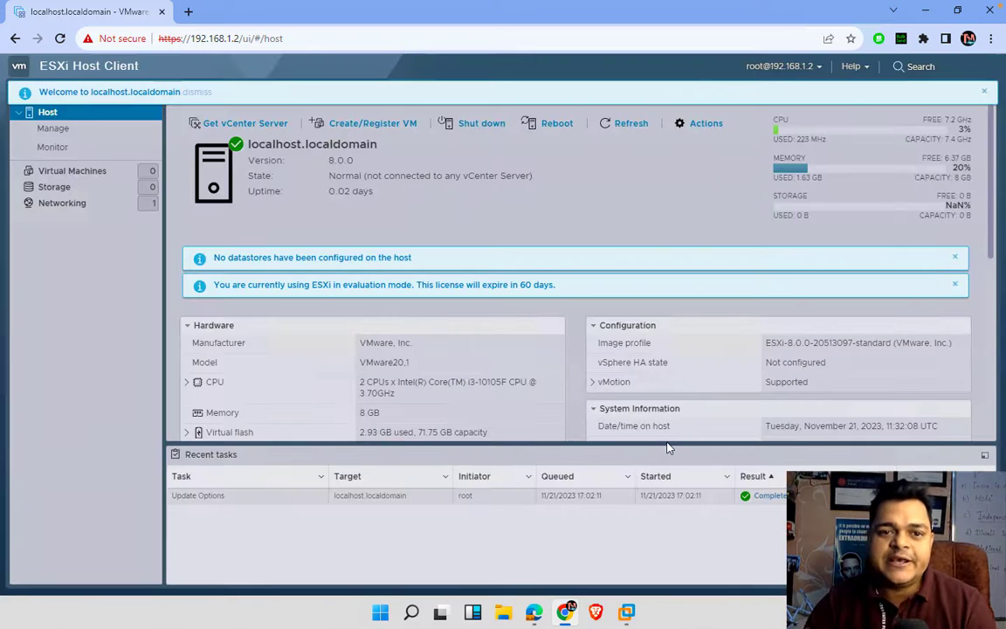
click(986, 92)
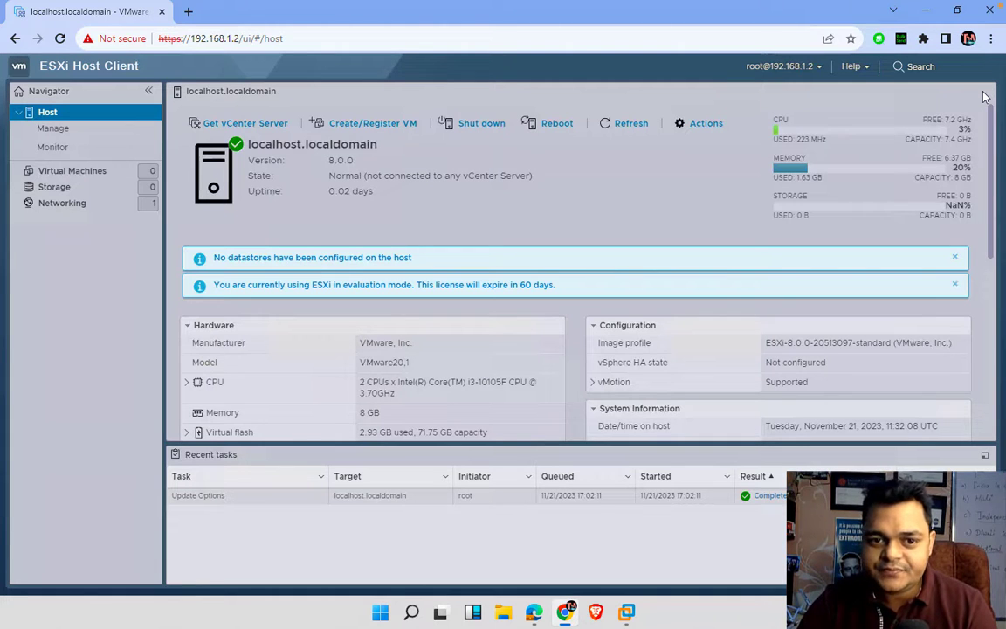
- Close the 'No datastores' banner and the evaluation-mode licence banner
click(955, 258)
click(956, 259)
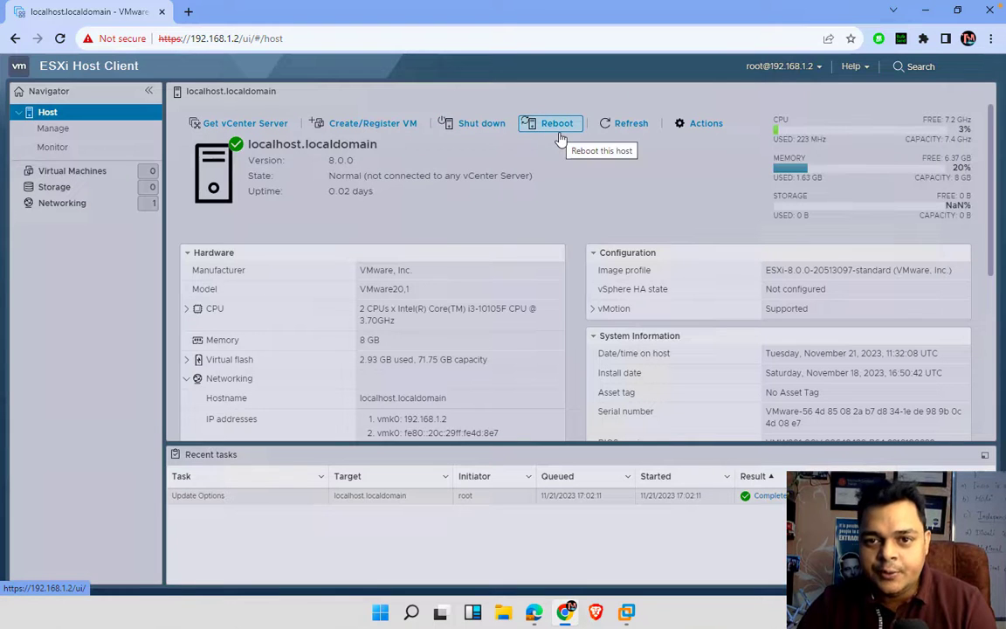
click(710, 125)
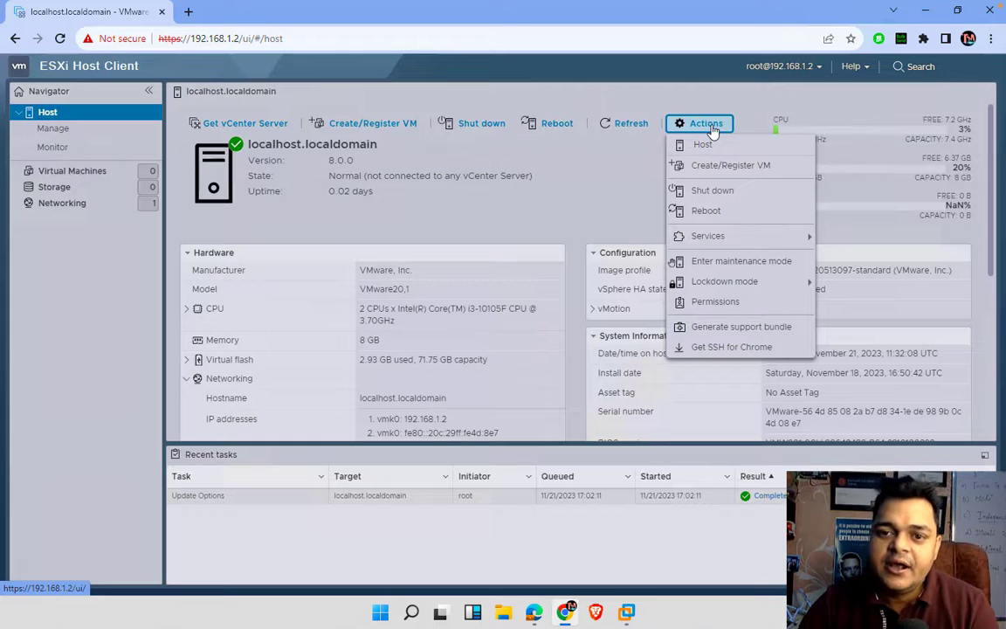
mouse_move(705, 240)
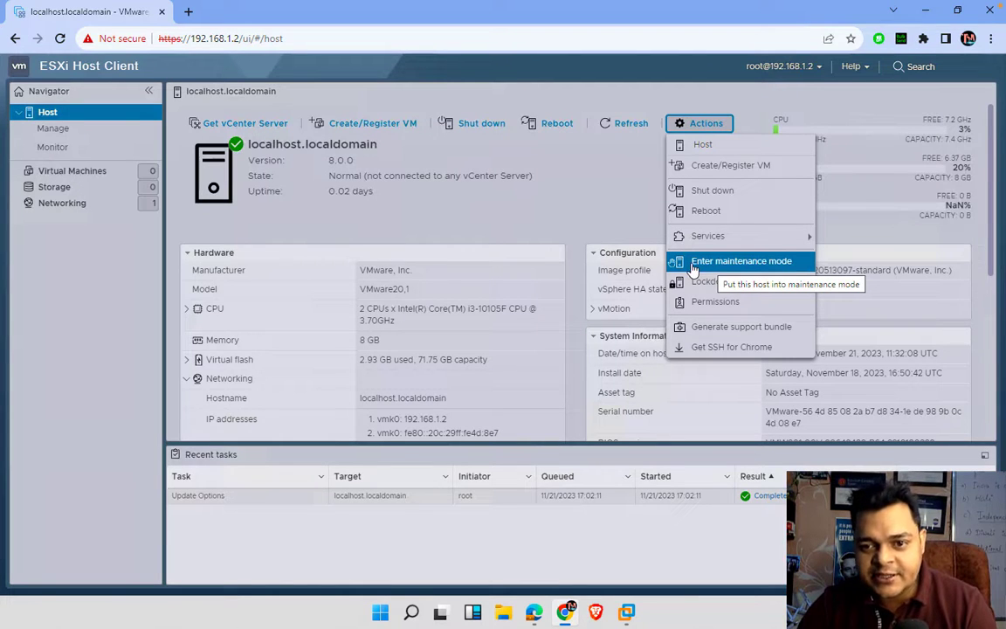
mouse_move(702, 283)
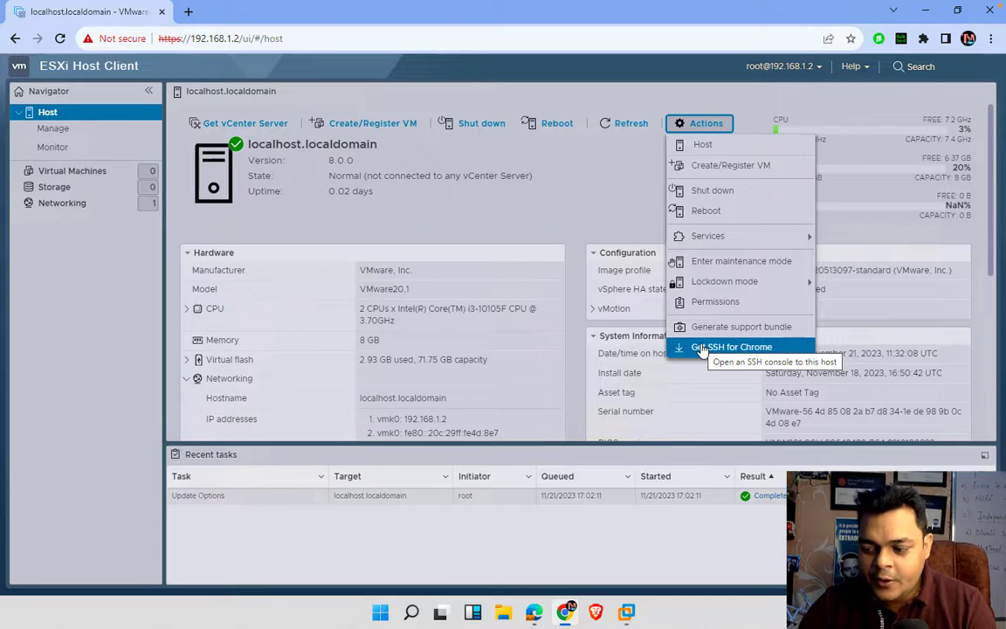
click(600, 197)
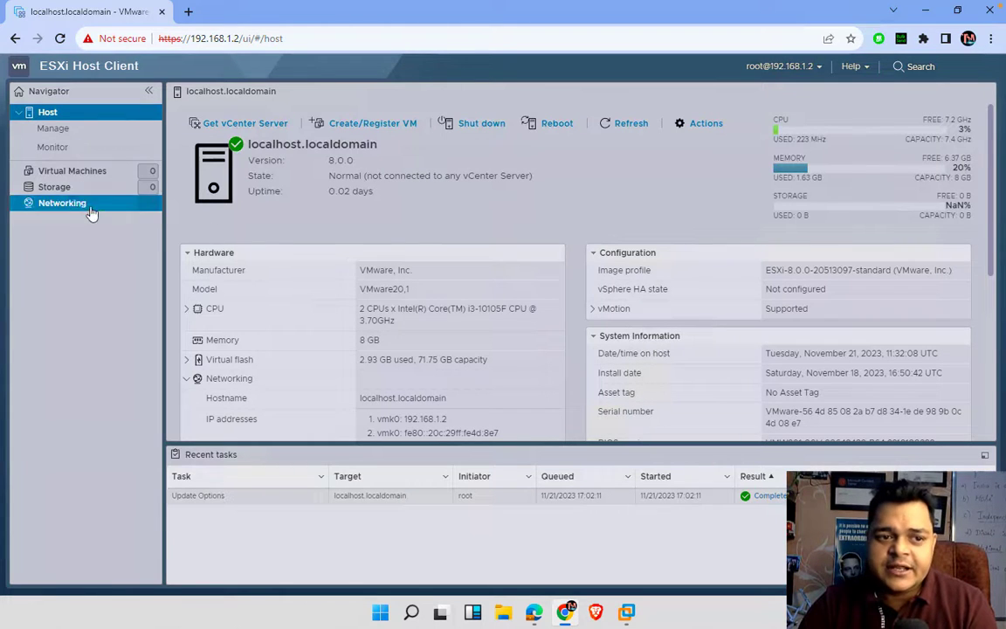
- Check the empty Storage datastores list, then switch back to the esxi-8 console in Workstation
click(61, 187)
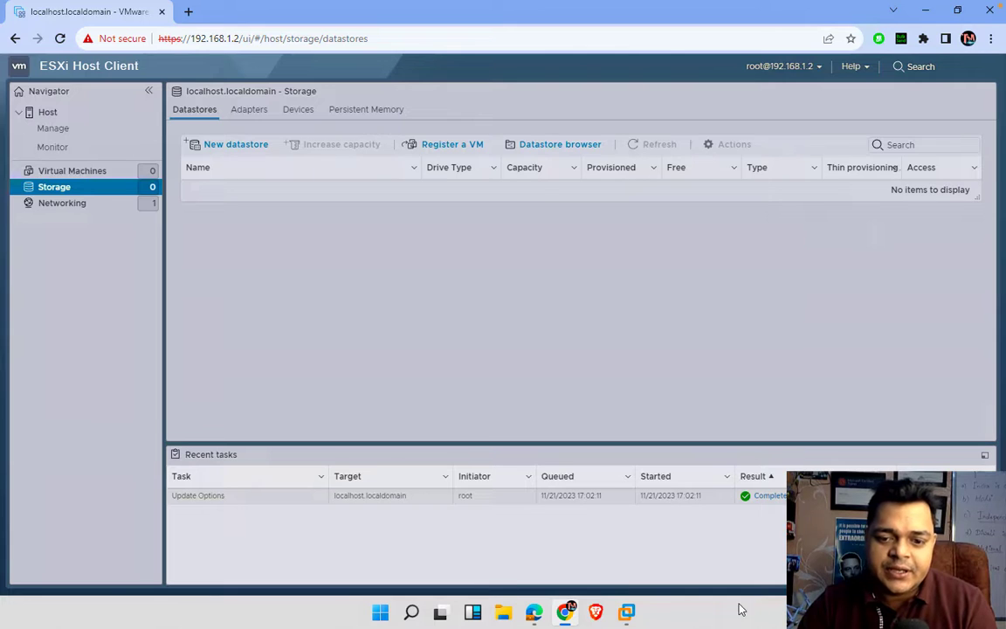
mouse_move(639, 616)
click(668, 516)
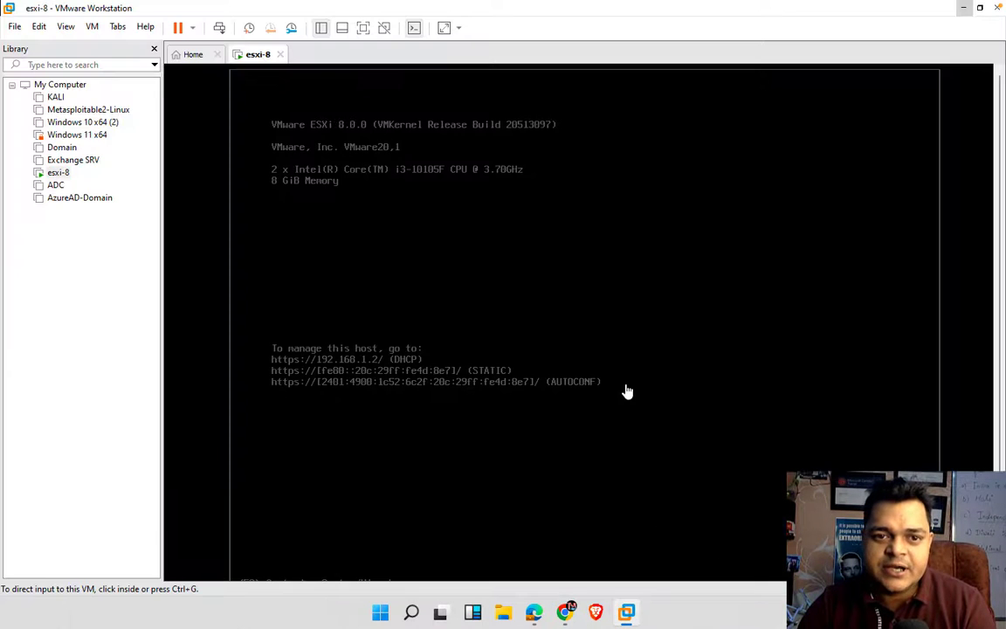
- In esxi-8's settings, begin adding a new SCSI virtual hard disk
right_click(256, 62)
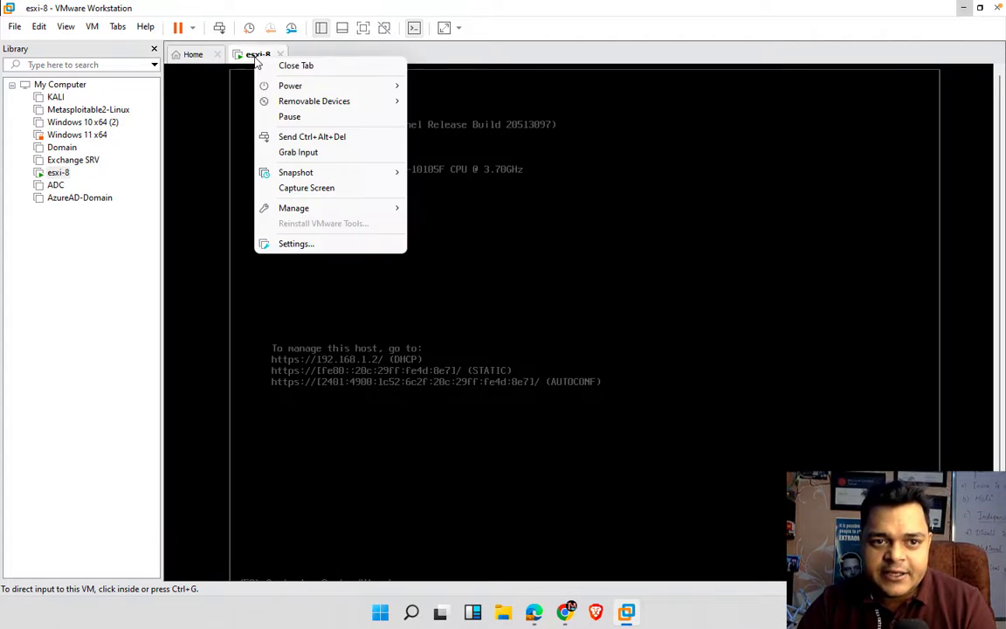
click(296, 245)
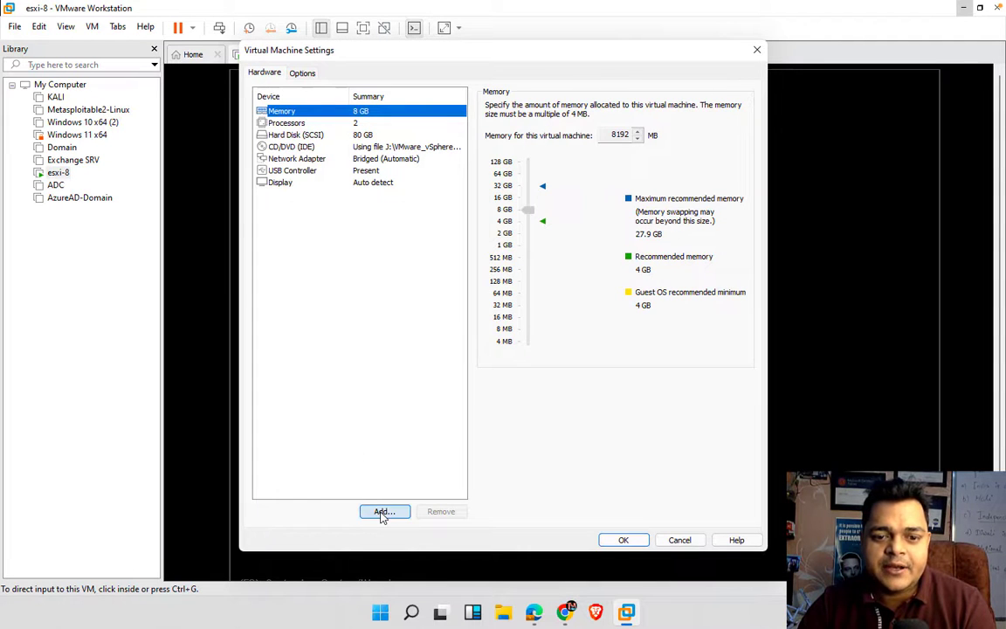
click(382, 511)
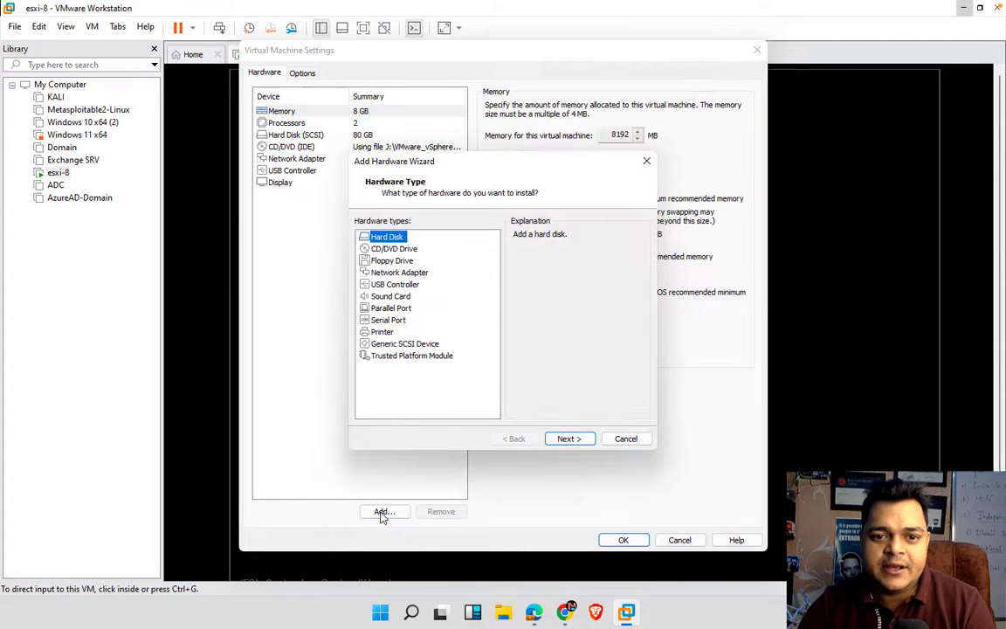
click(569, 441)
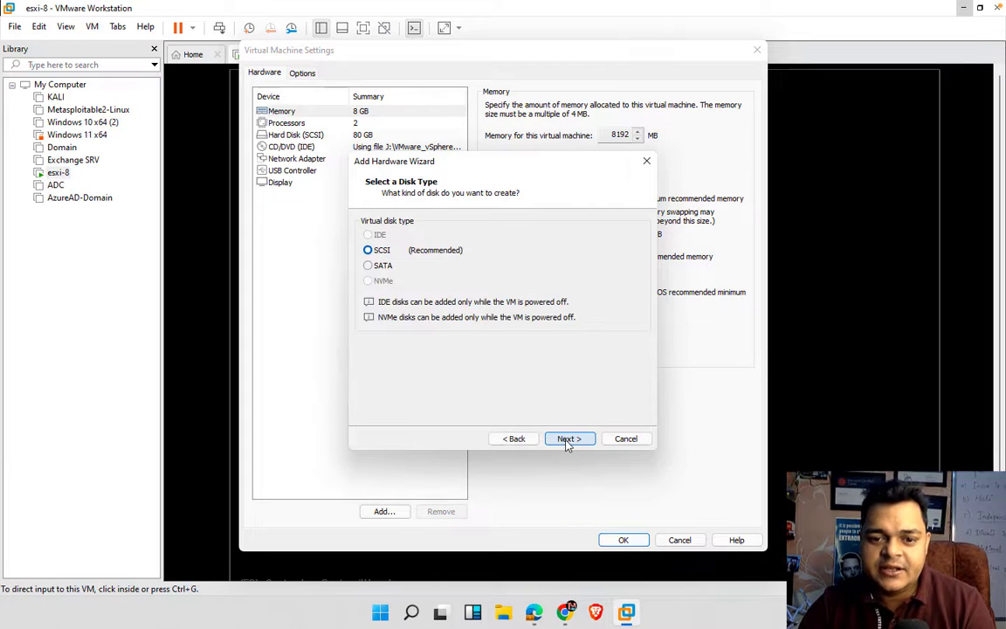
click(569, 441)
click(569, 439)
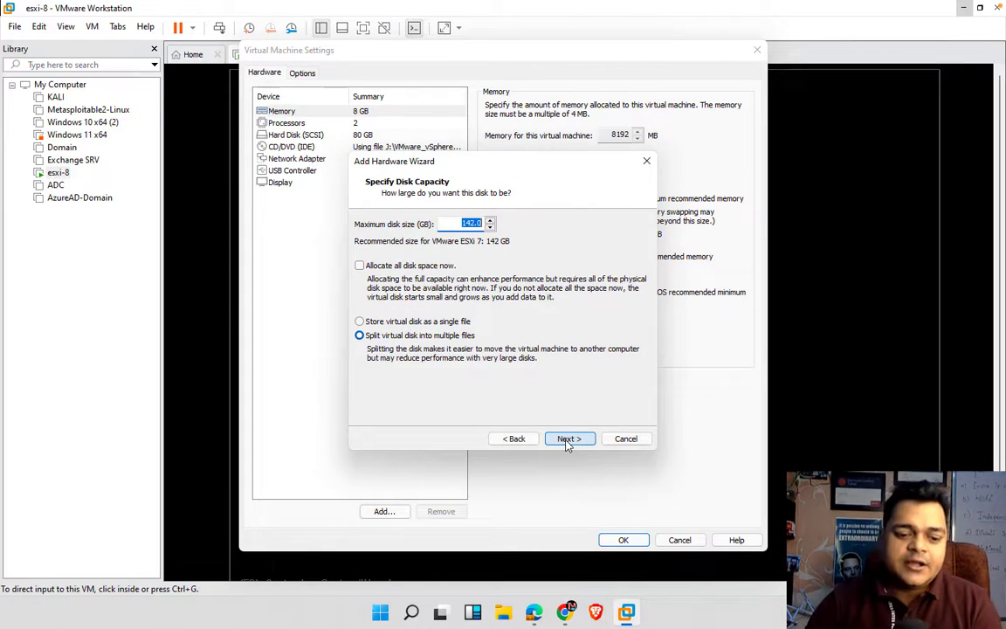
- Give the new disk 100 GB capacity, save the VM settings, and return to the browser
text(100)
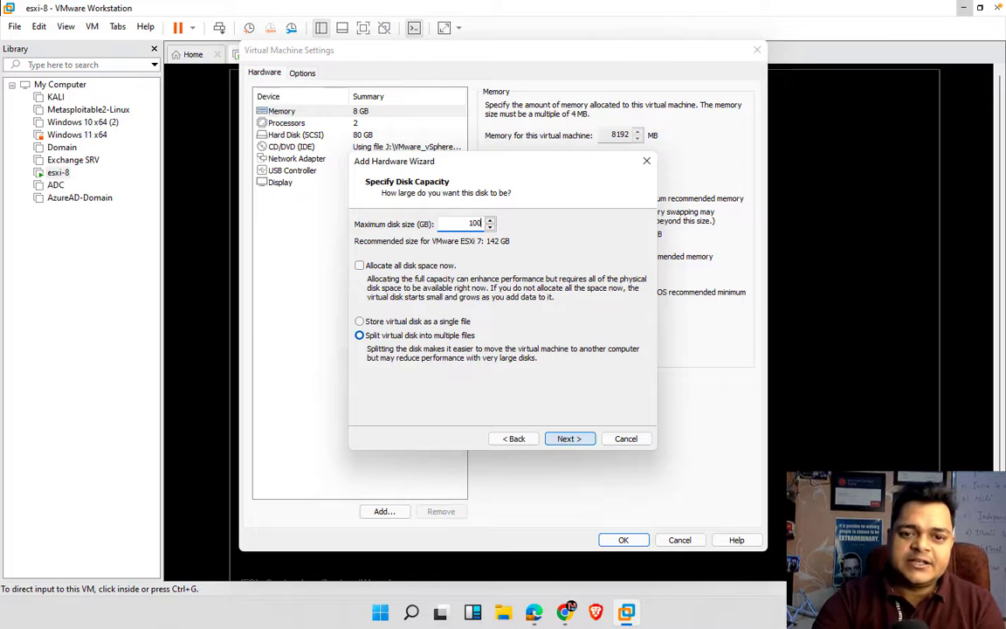
click(567, 440)
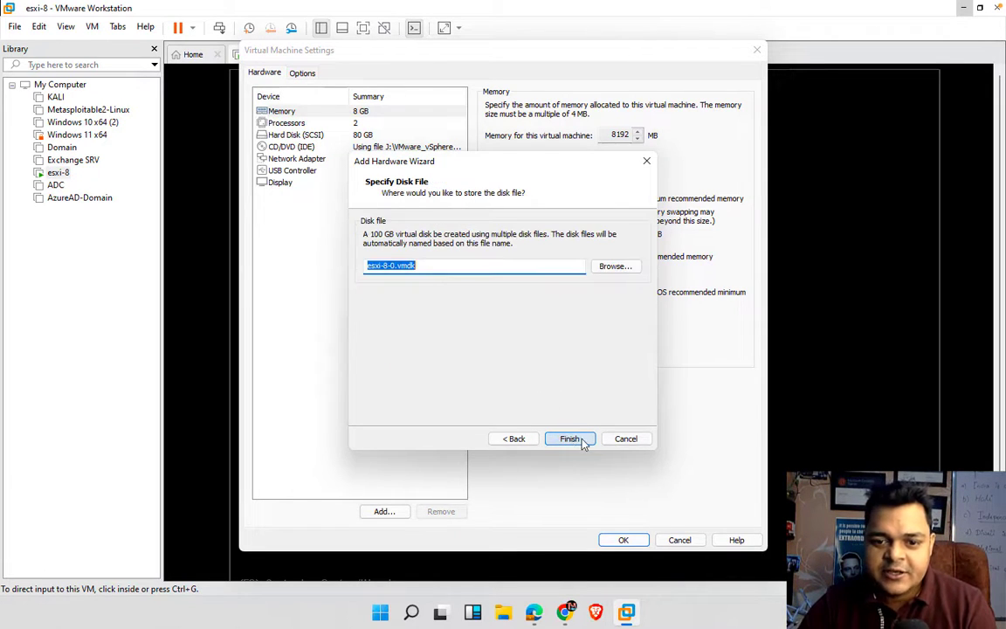
click(584, 442)
click(623, 540)
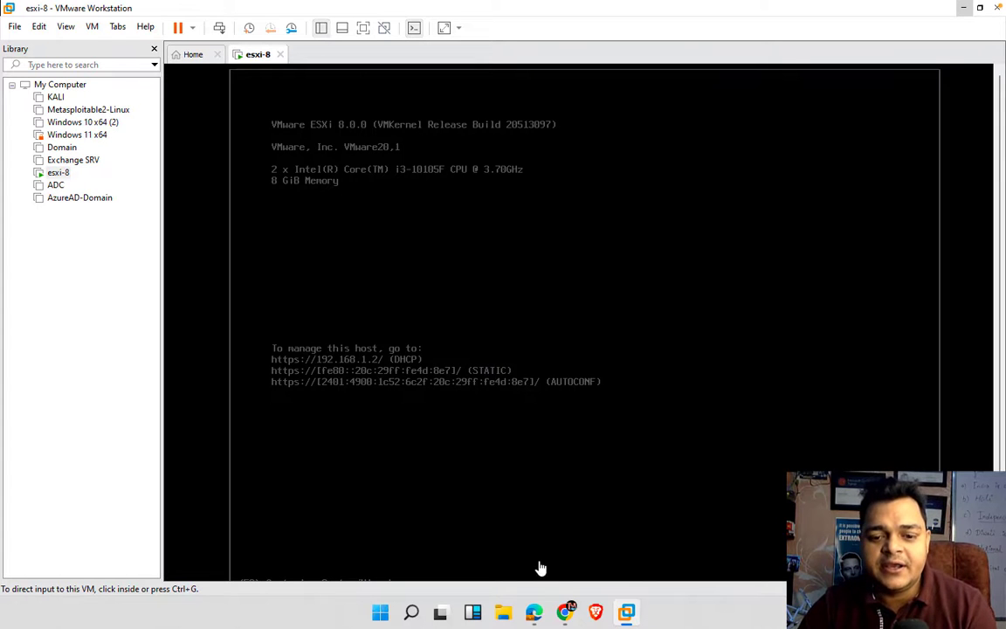
mouse_move(564, 612)
click(559, 517)
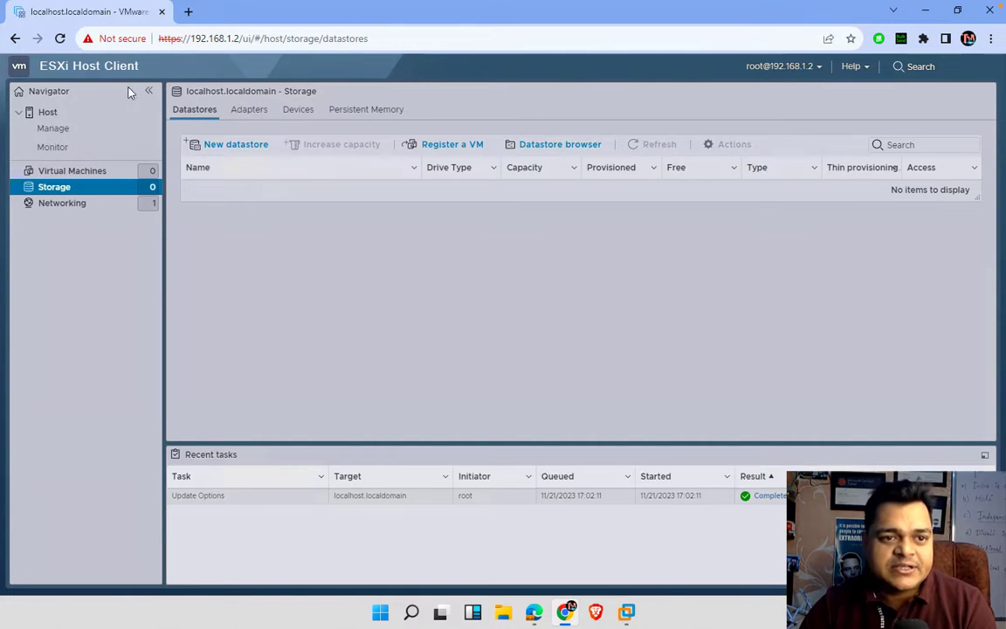
click(218, 150)
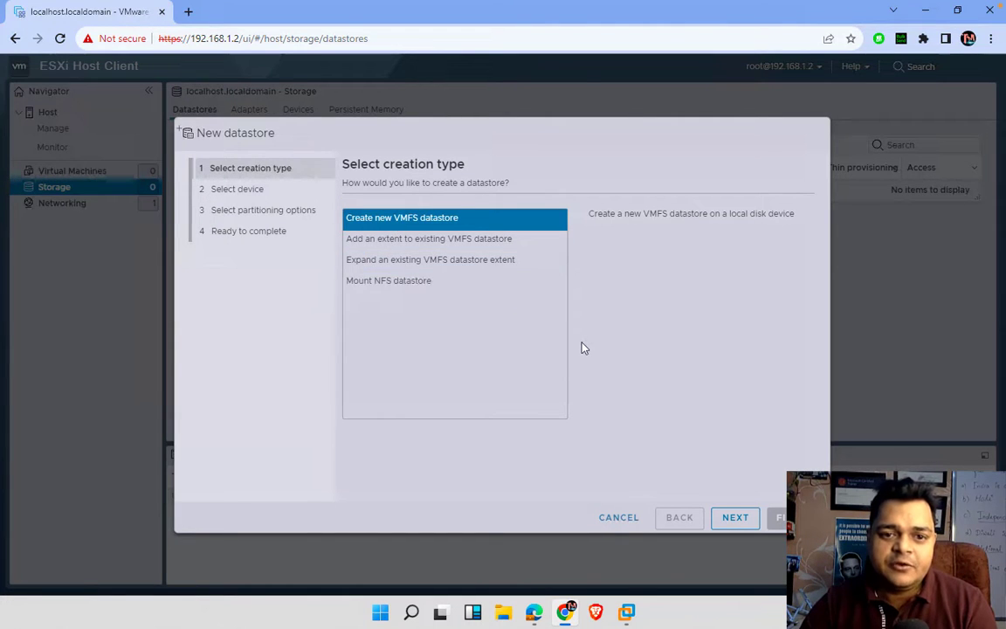
click(731, 522)
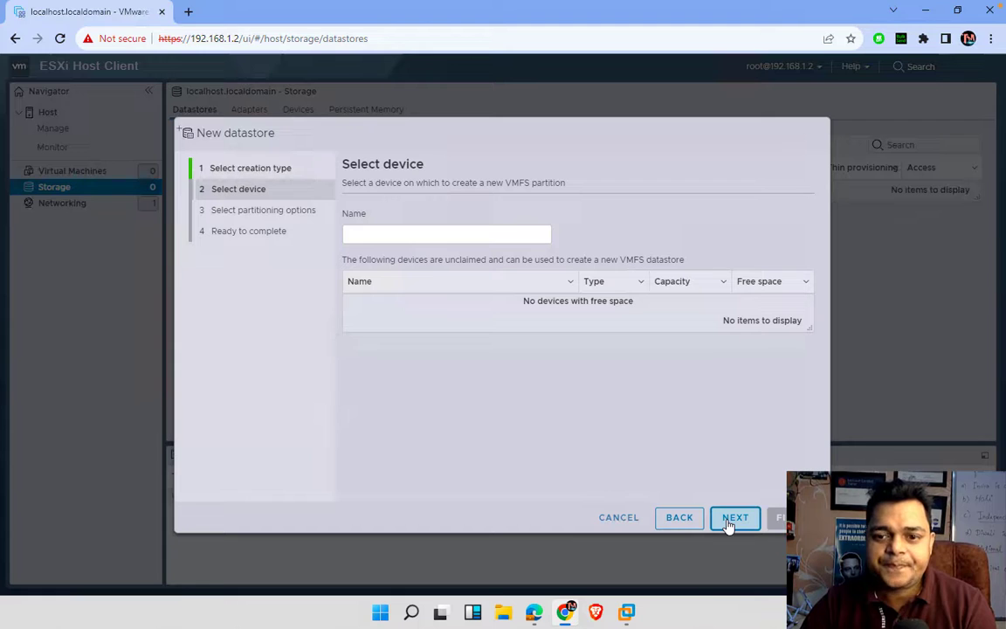
click(551, 232)
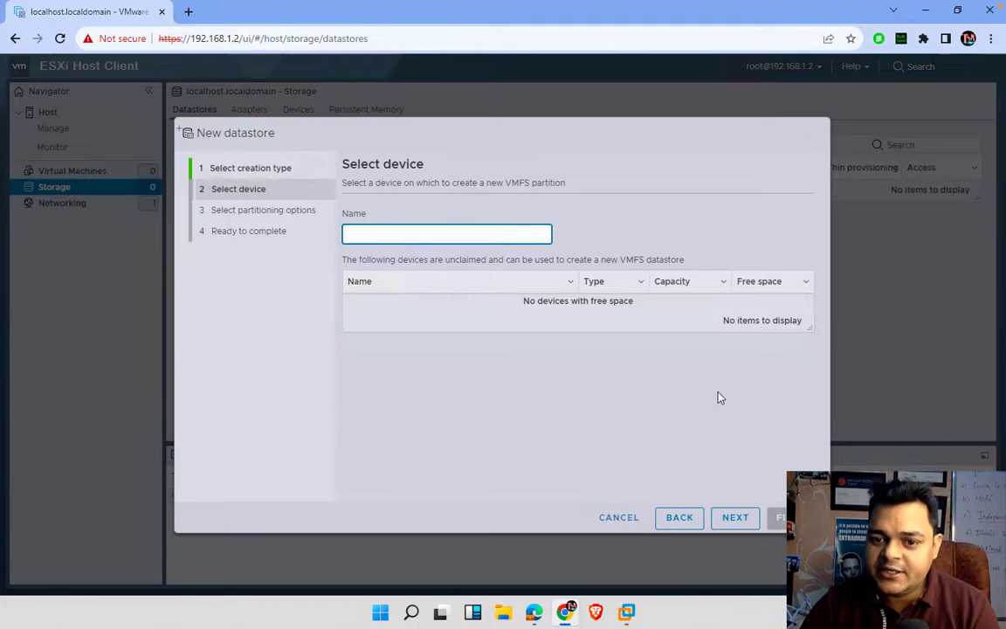
click(620, 519)
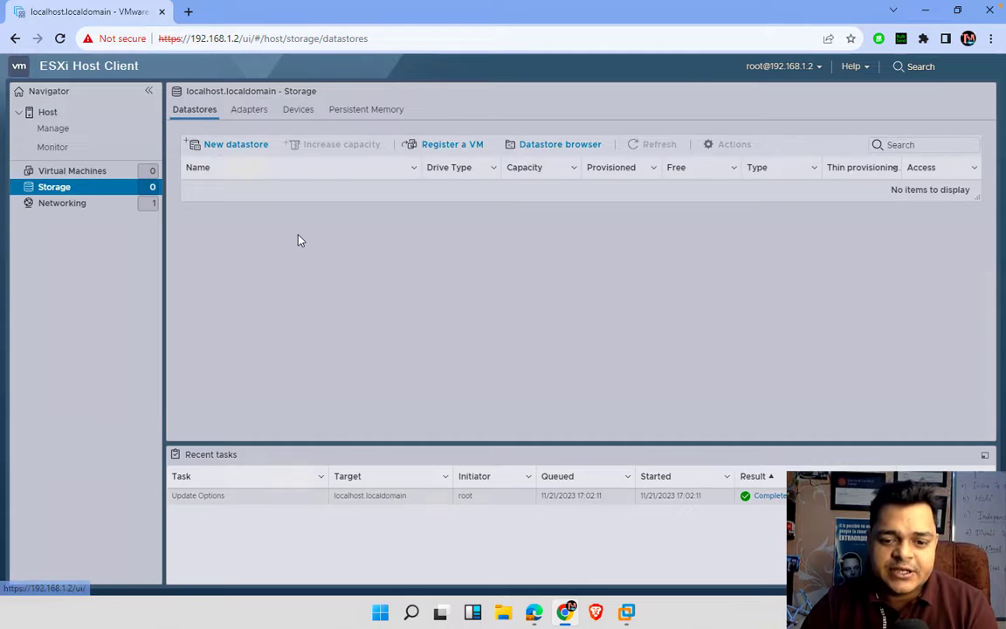
mouse_move(627, 611)
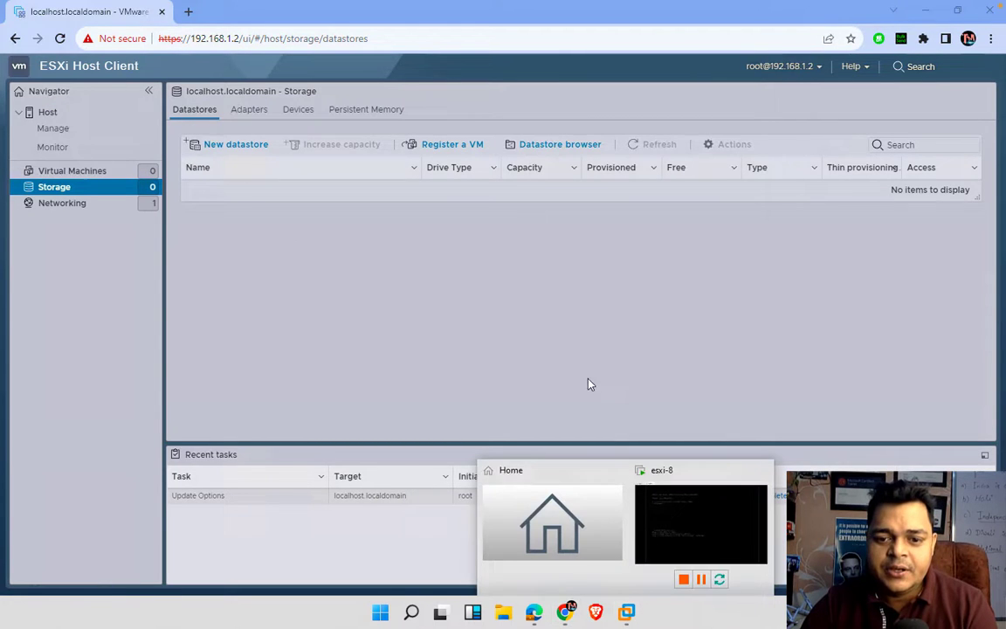
click(658, 499)
- Reset the esxi-8 VM via Power > Reset and, once ESXi reboots, return to Chrome
right_click(259, 58)
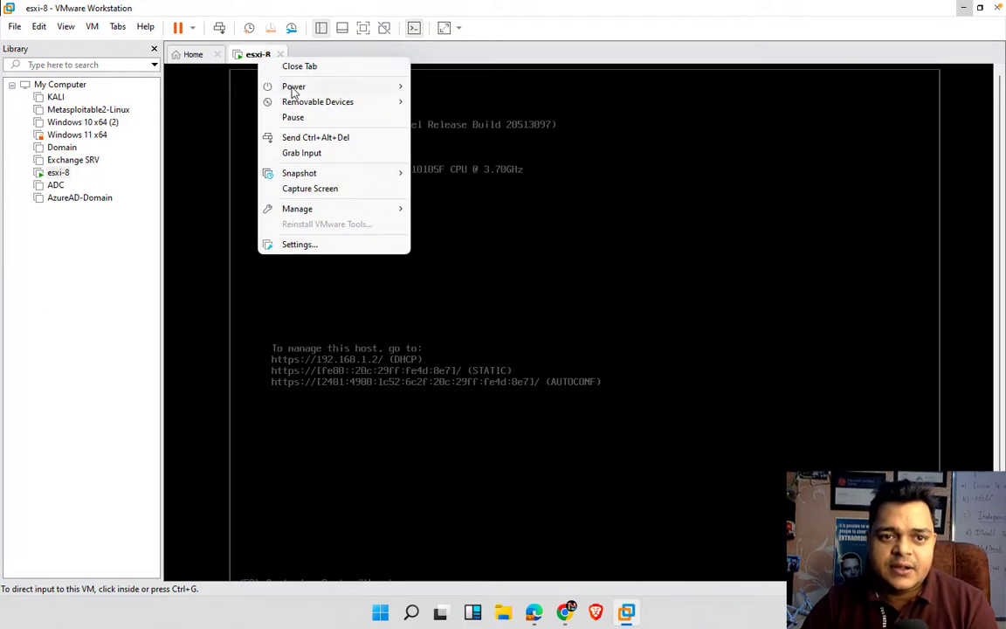
mouse_move(298, 93)
click(441, 200)
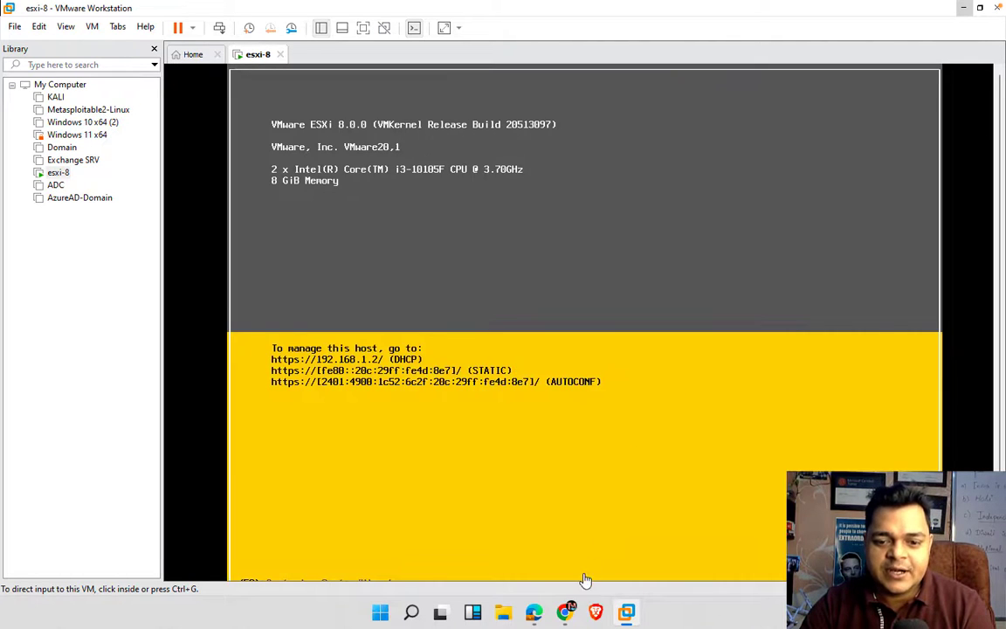
mouse_move(564, 610)
click(513, 549)
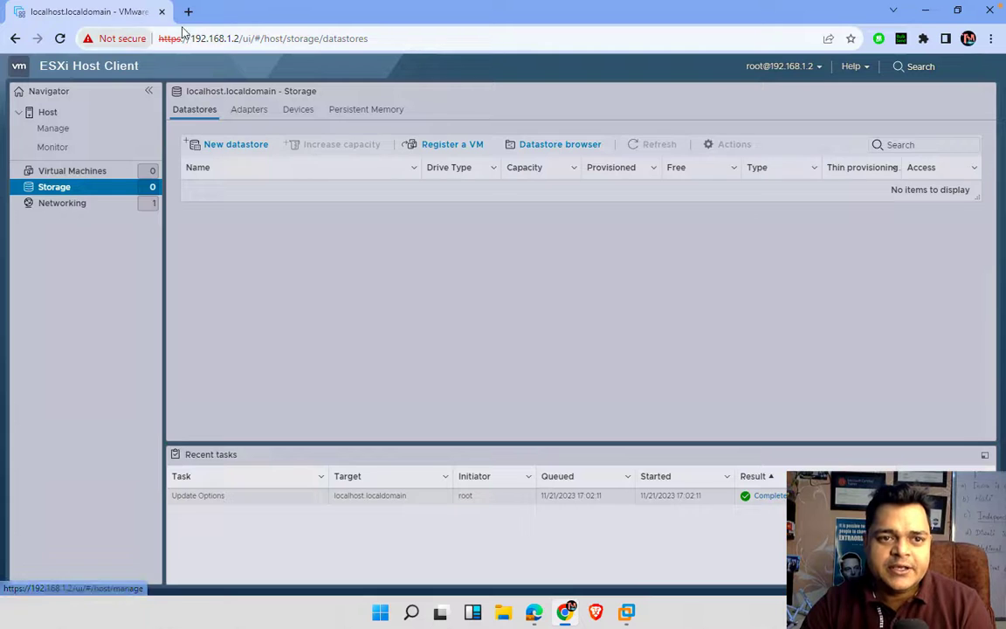
- Reload the Host Client, log back in as root with the password, and dismiss the CEIP notice
click(218, 39)
key(Return)
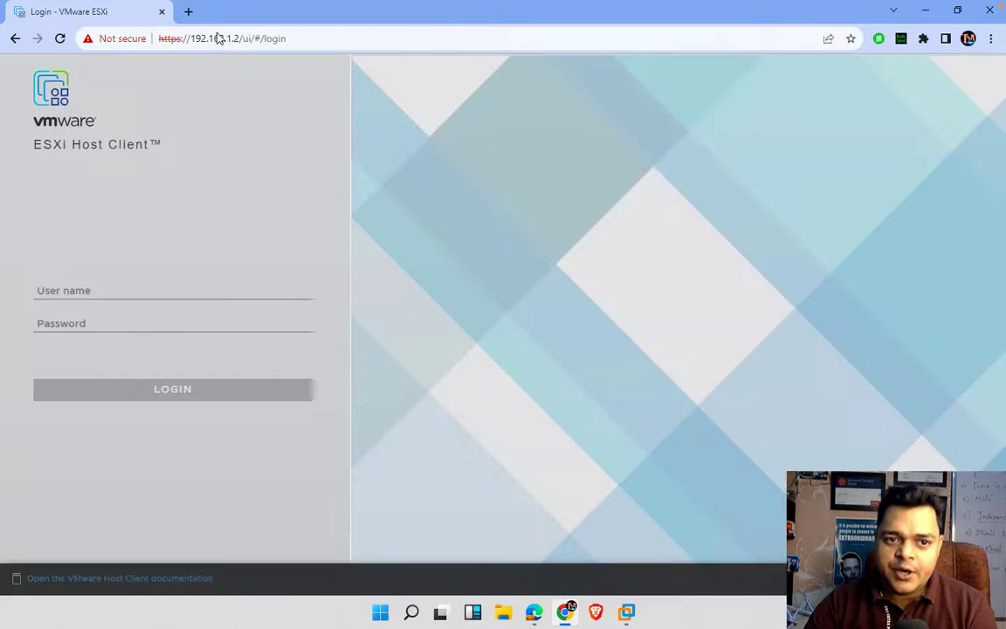
click(91, 300)
text(r)
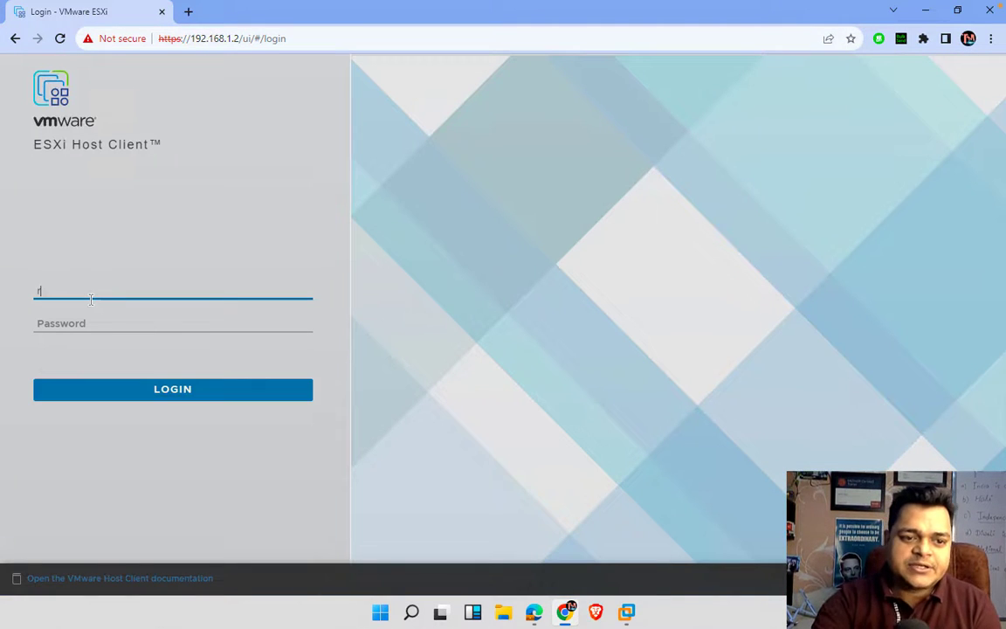
text(oot)
key(Tab)
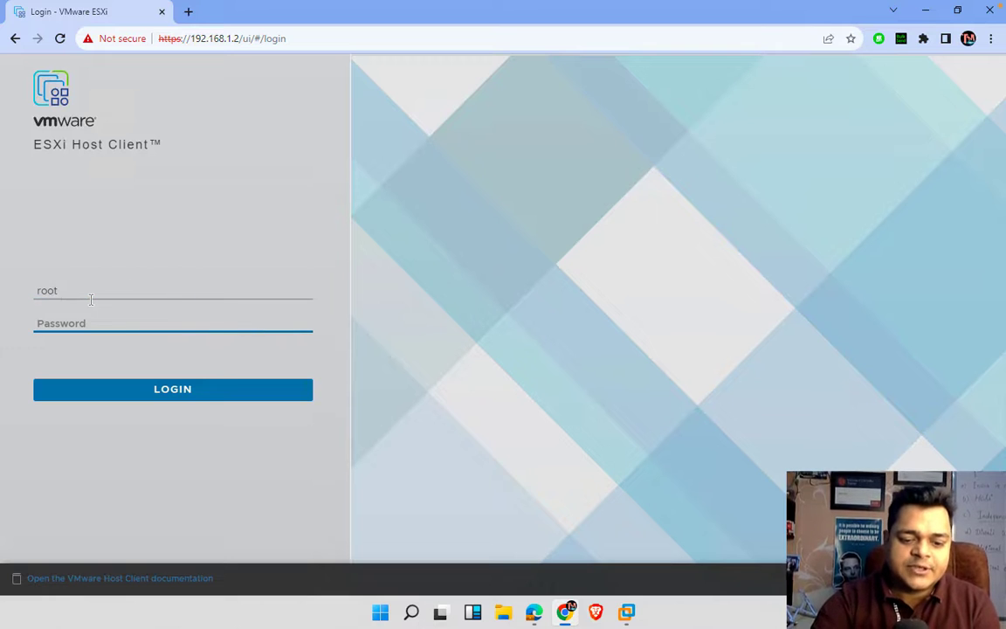
text(Pass@)
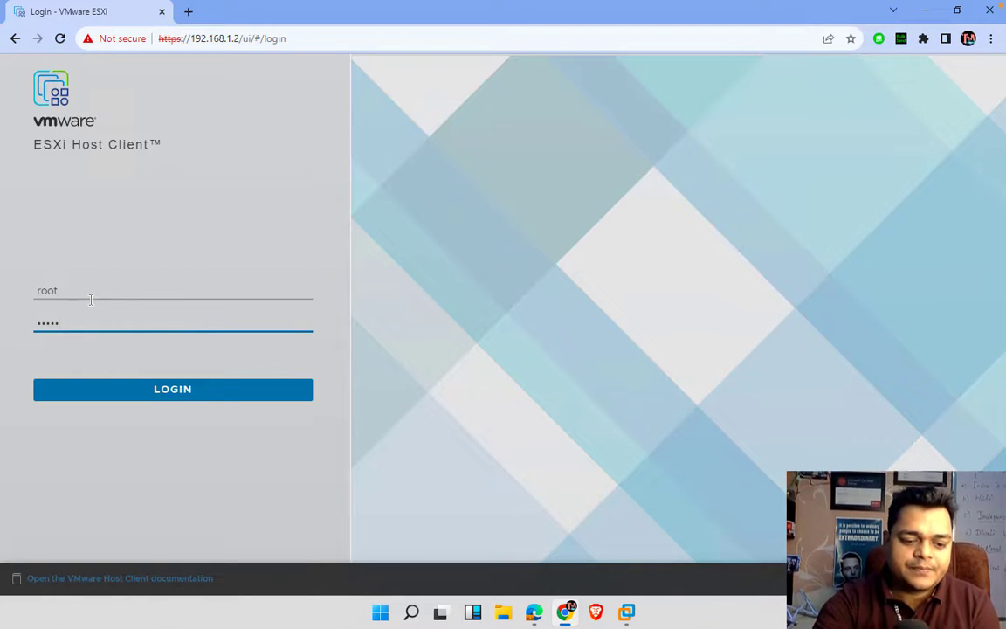
text(1234)
key(Return)
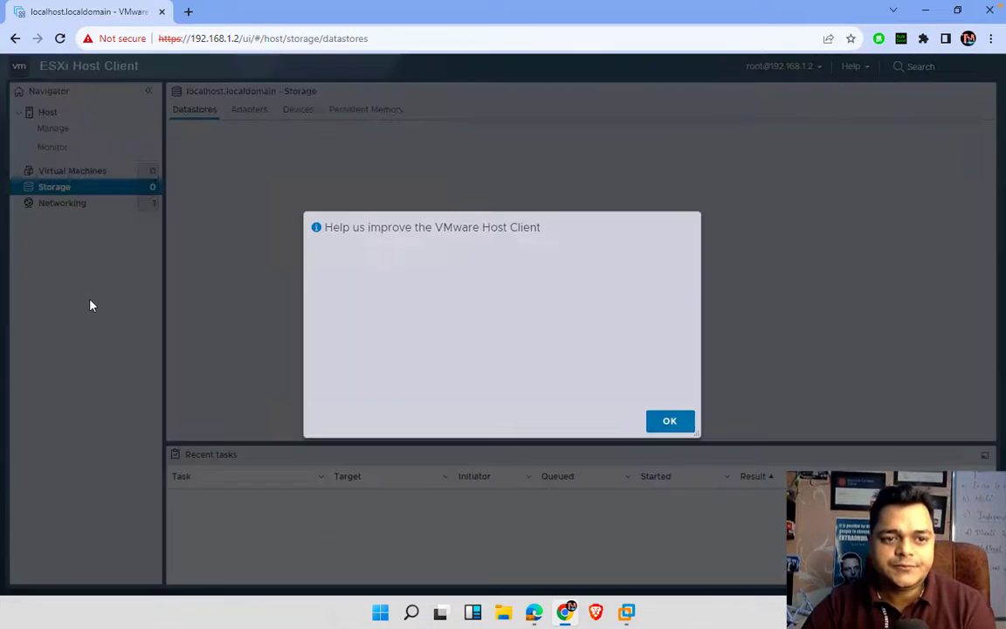
click(668, 446)
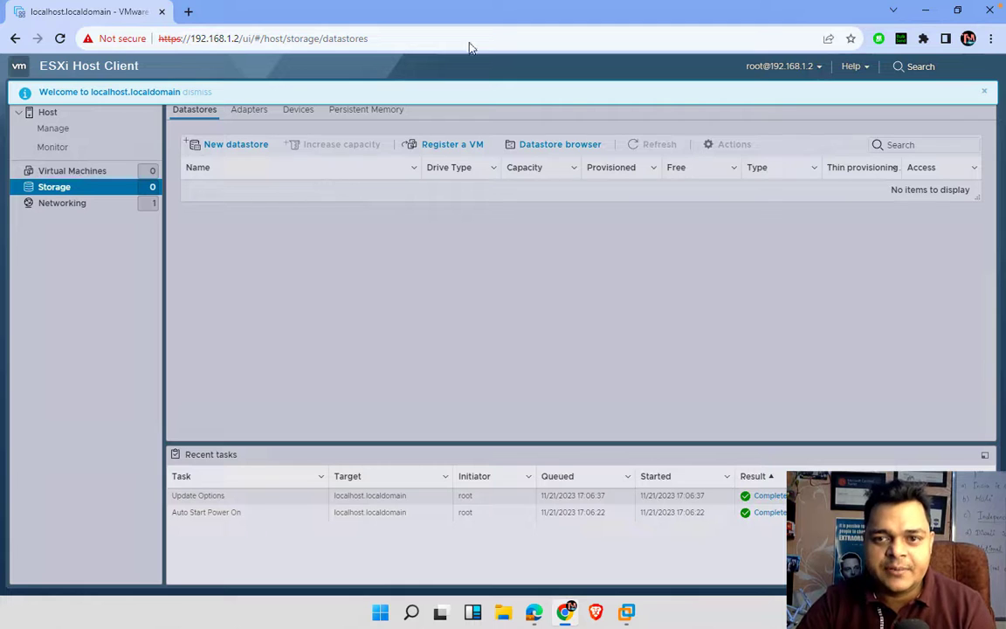
- Create VMFS 6 datastore 'local-storage' on the full 100 GB disk, confirming the disk erase
click(987, 92)
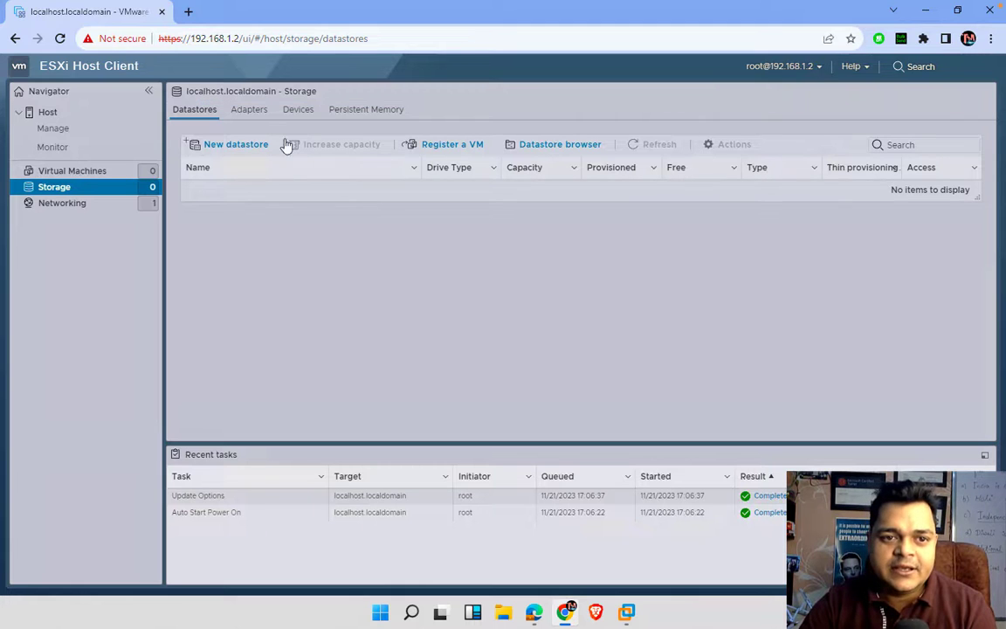
click(226, 146)
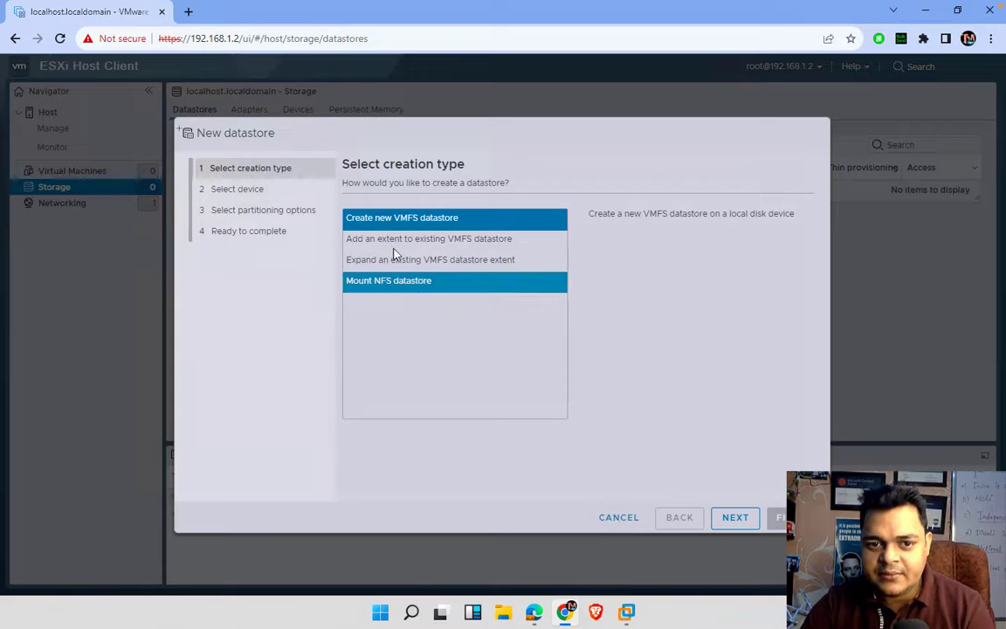
click(736, 518)
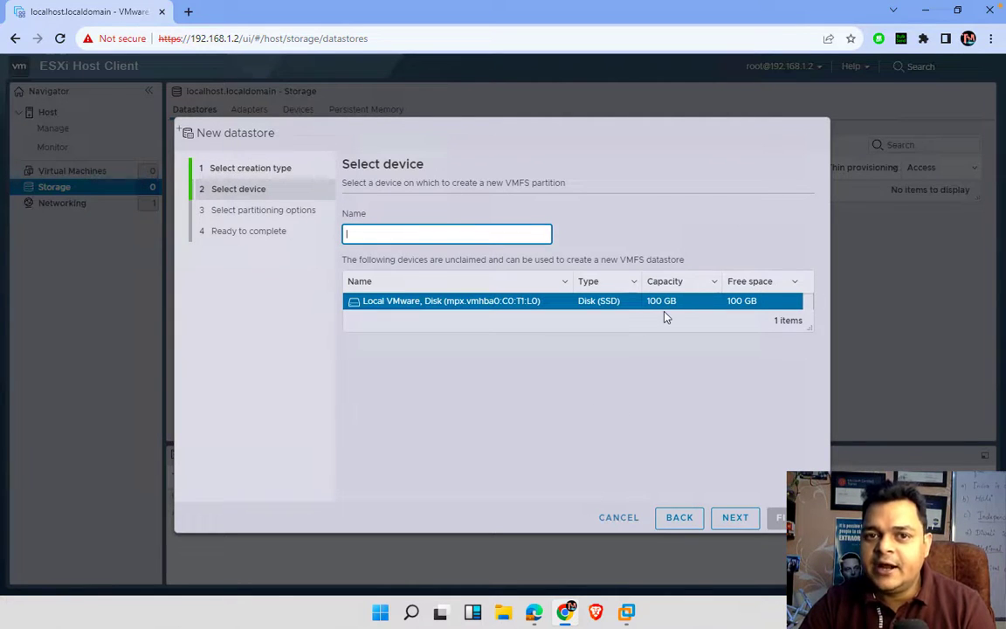
click(429, 225)
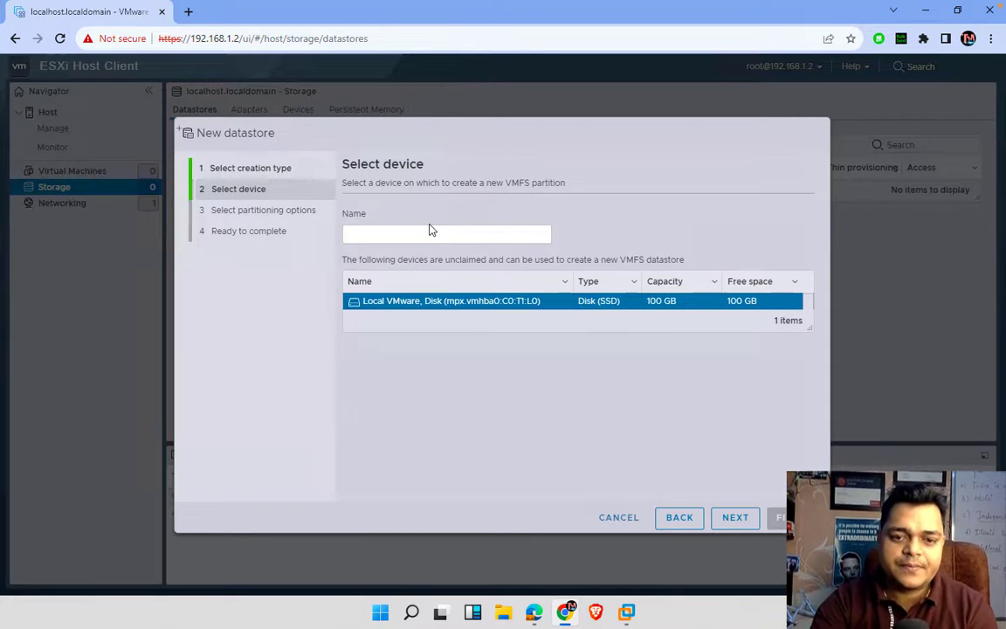
click(432, 234)
text(l)
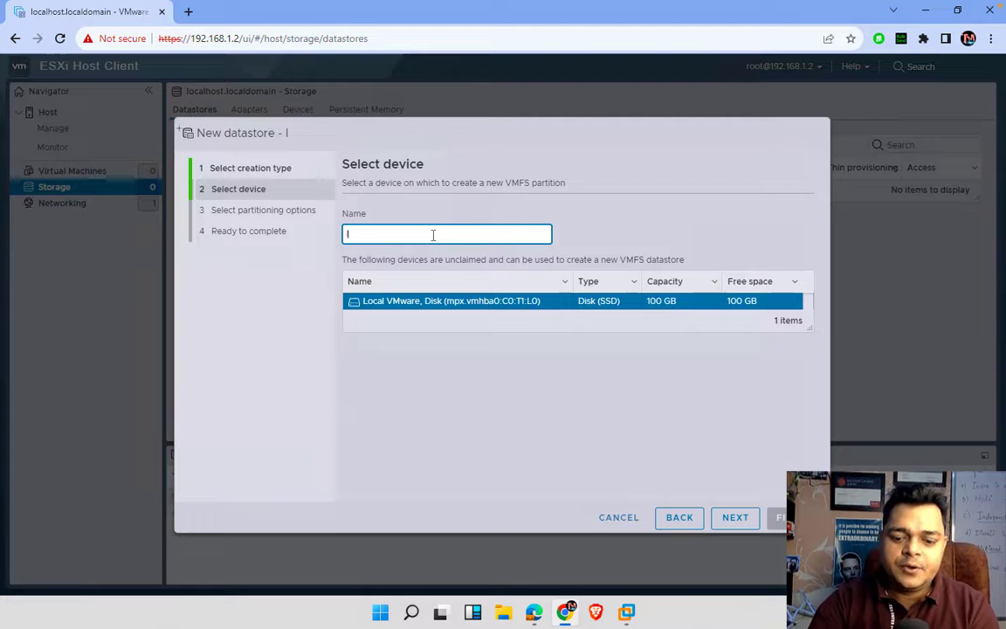
text(ocal-storage)
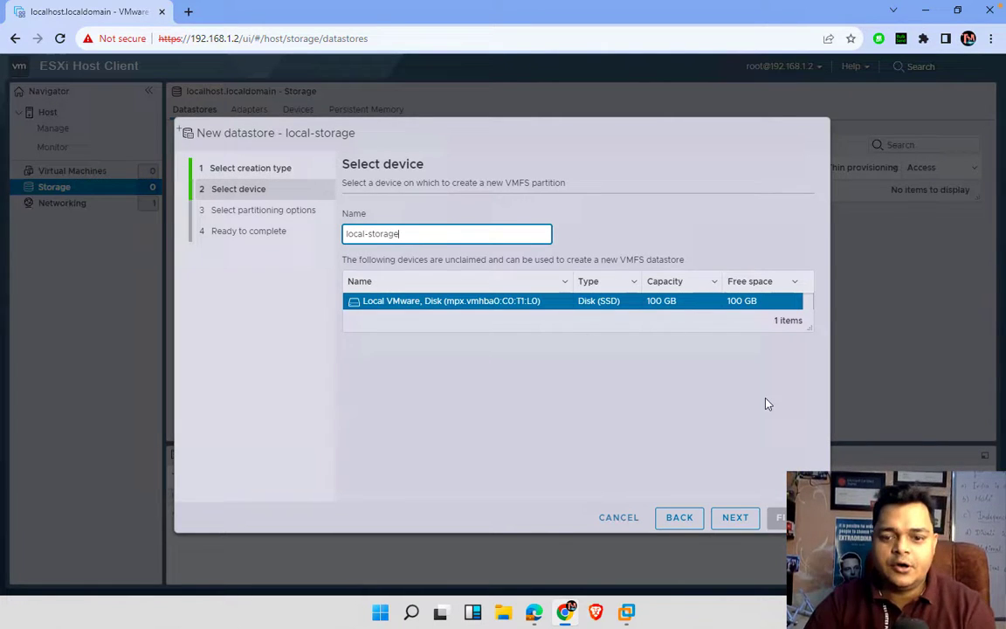
click(736, 522)
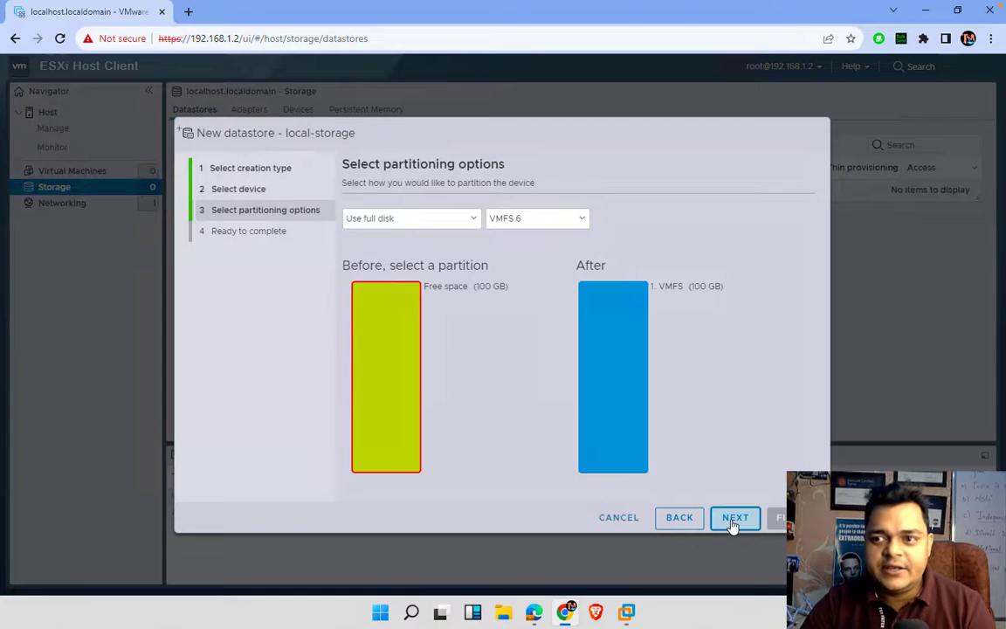
click(735, 521)
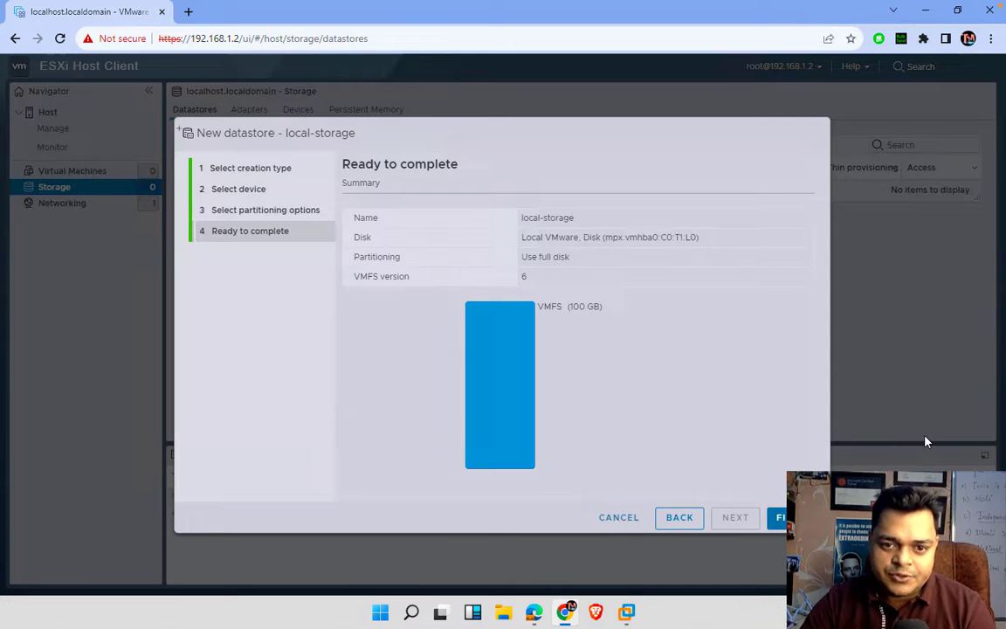
click(780, 517)
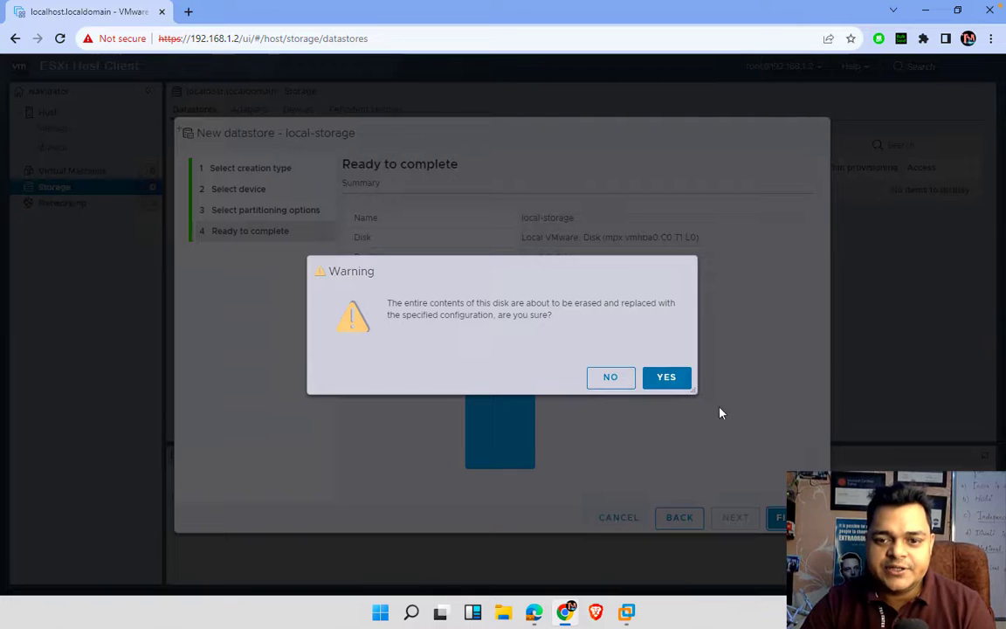
click(654, 378)
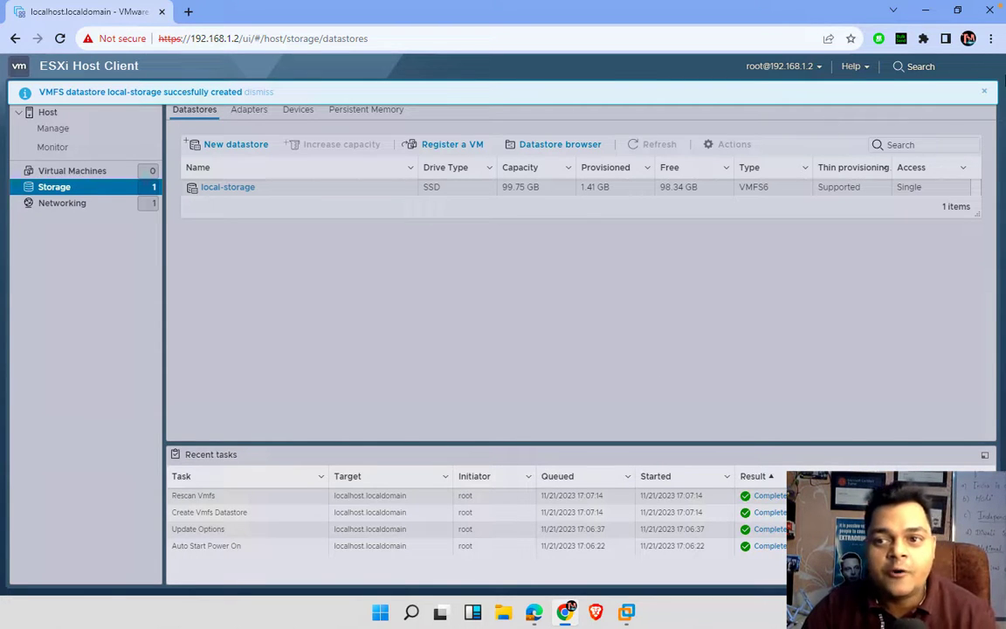
- Dismiss the datastore banner and launch Create / Register VM from the Virtual Machines list
click(983, 92)
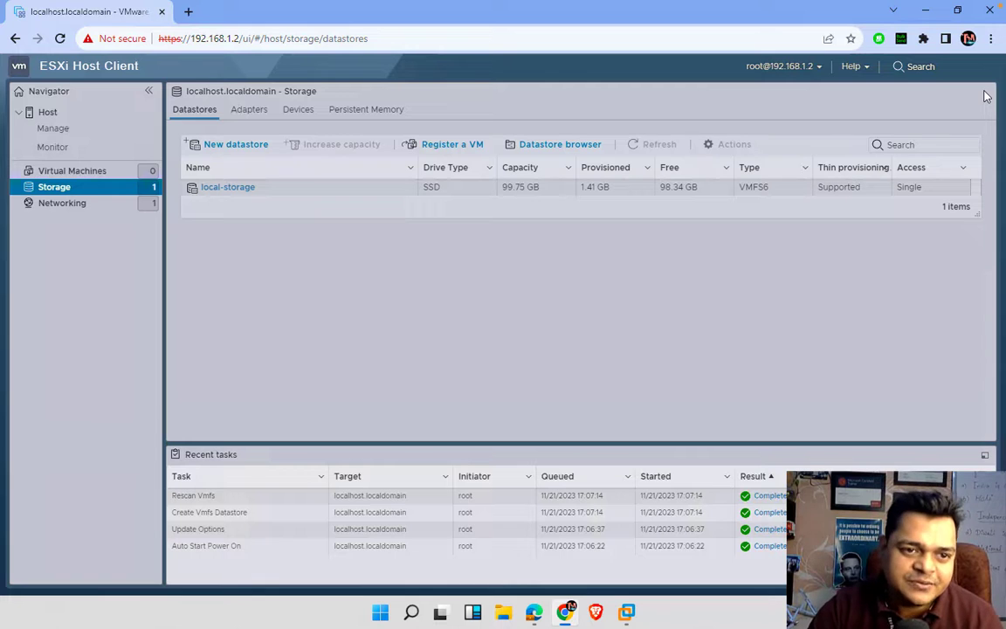
click(80, 172)
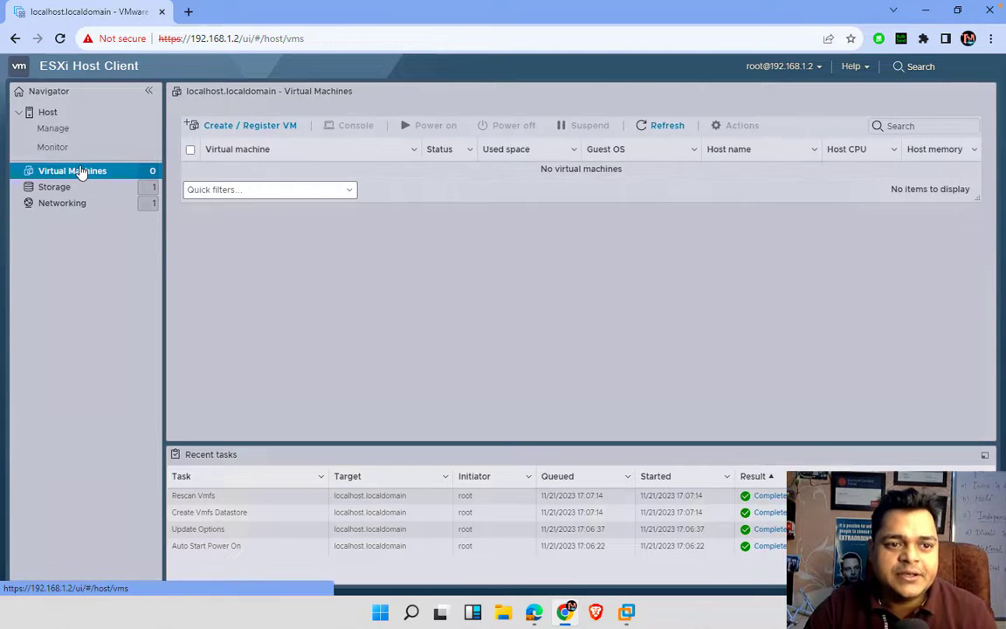
click(259, 129)
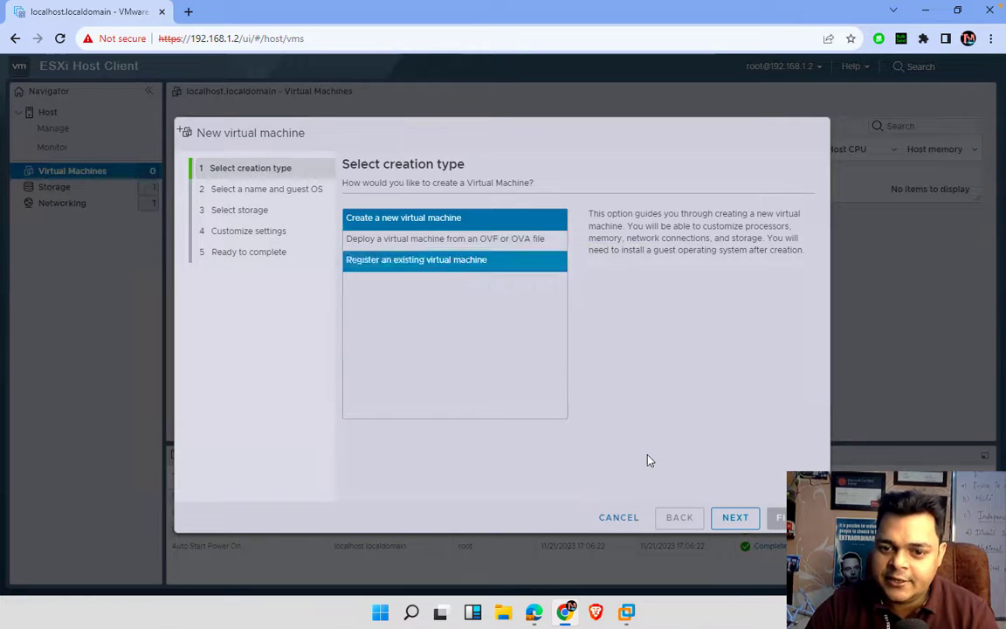
- Name the VM Win-10 with guest OS family Windows and version Microsoft Windows 10 (64-bit)
click(735, 518)
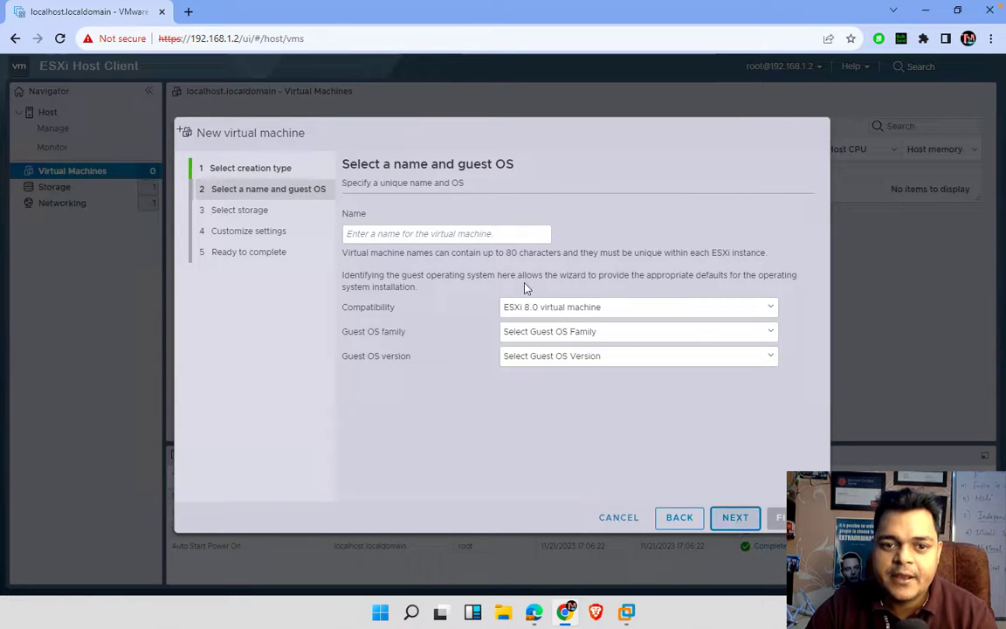
click(414, 235)
text(Win)
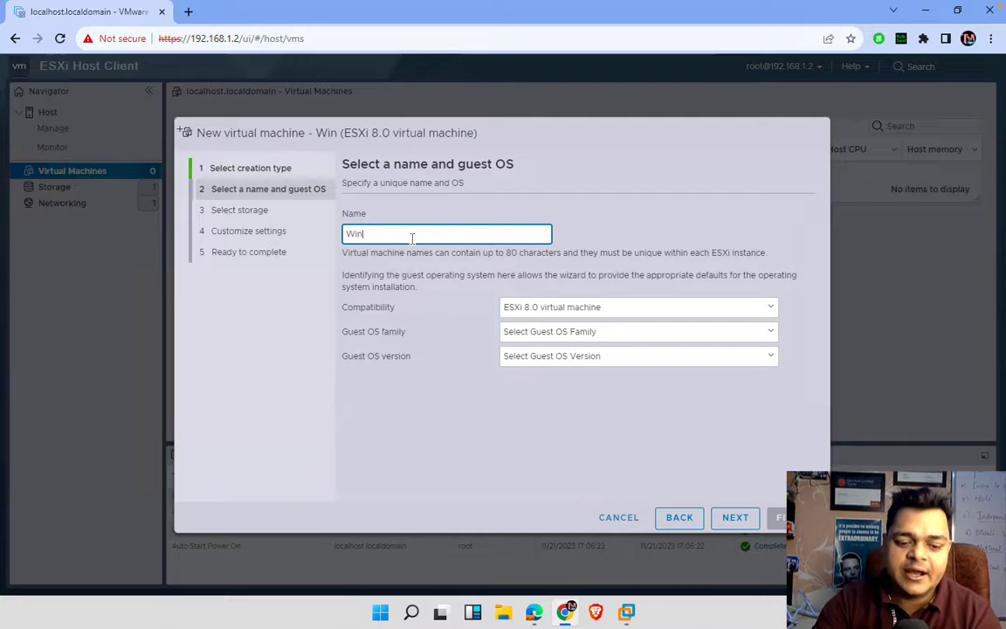
text(-10)
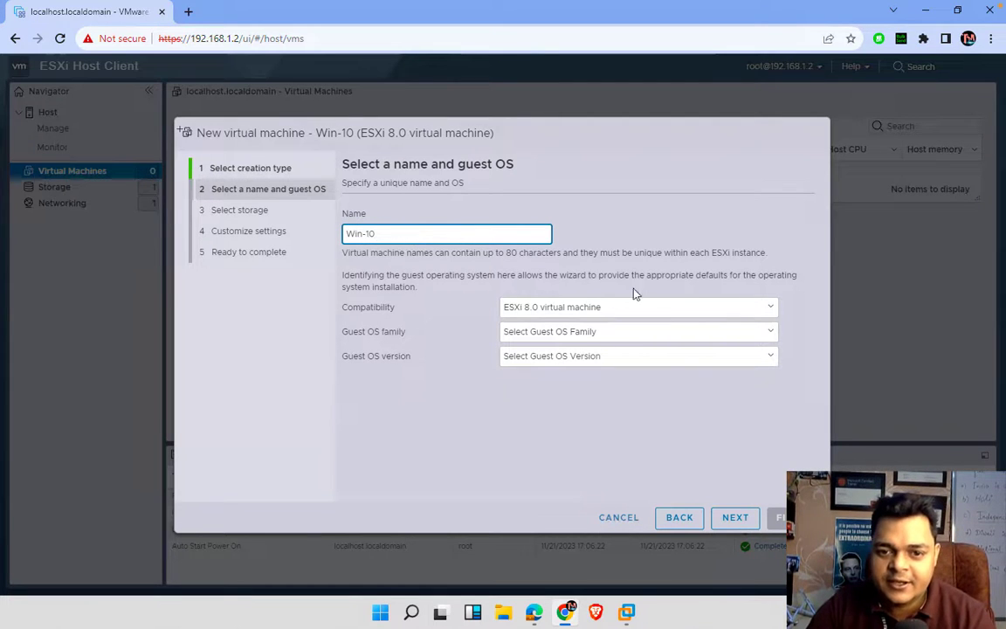
click(581, 331)
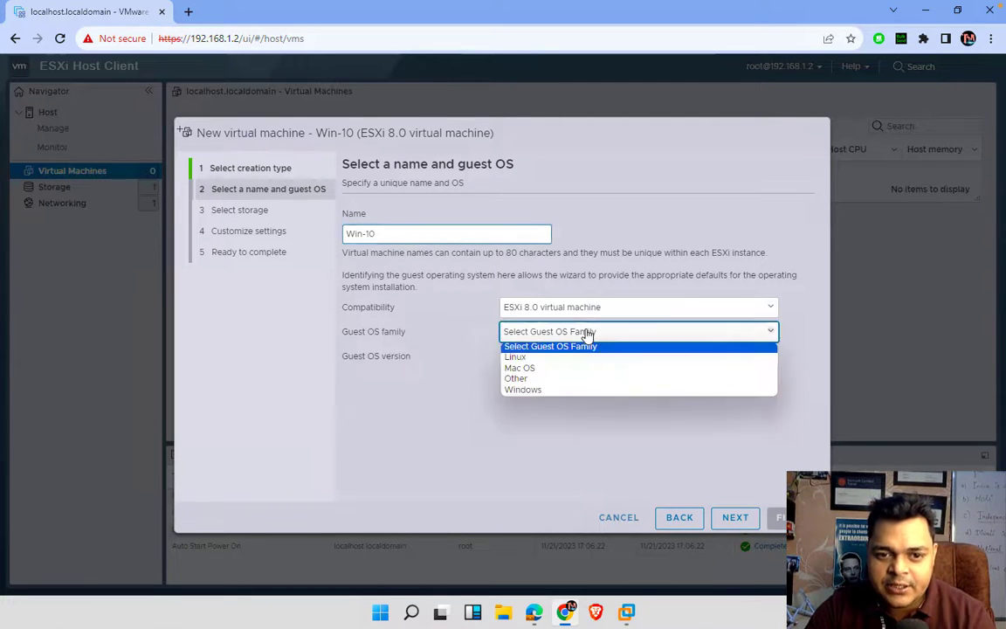
click(535, 389)
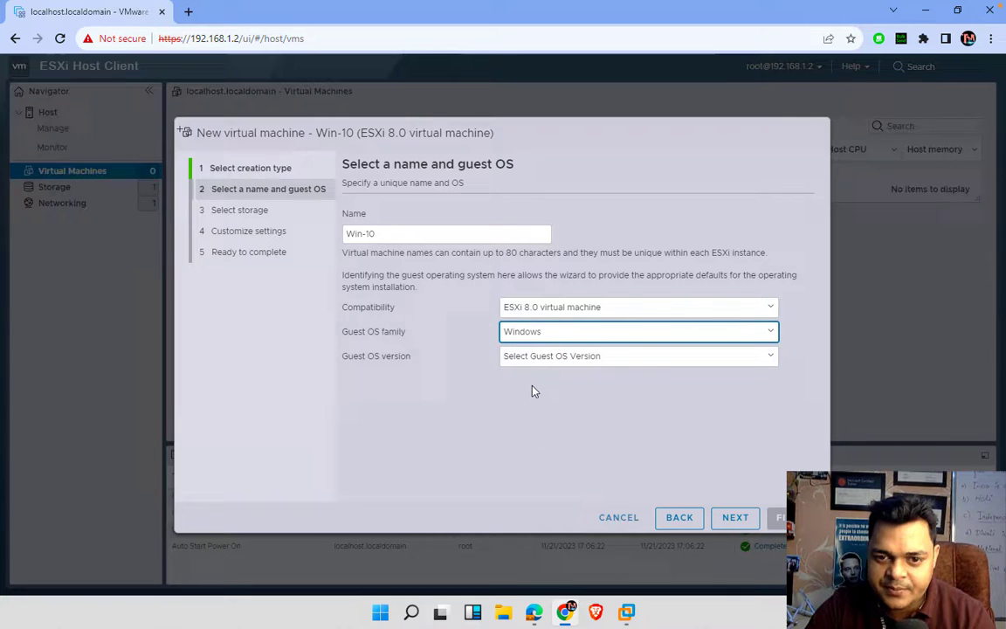
click(571, 357)
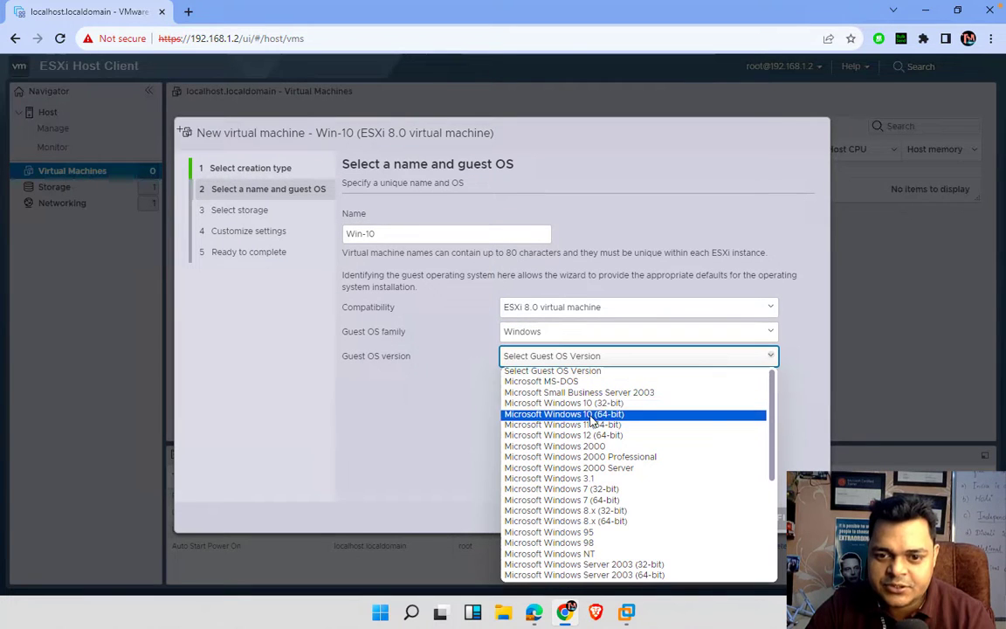
click(551, 414)
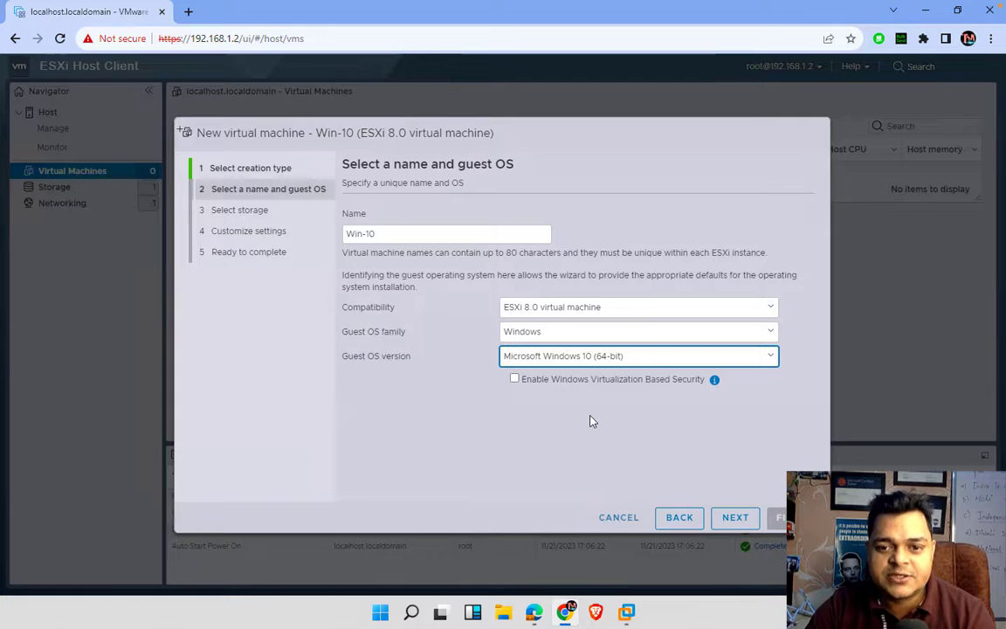
click(738, 517)
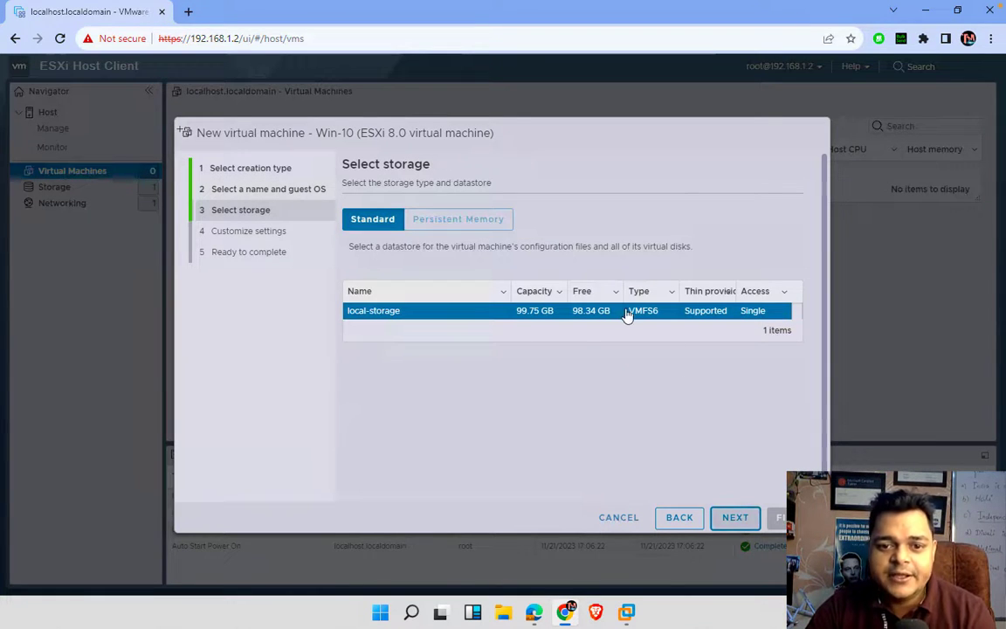
- Keep local-storage and set Hard disk 1 to 25 GB, thin provisioned
click(738, 517)
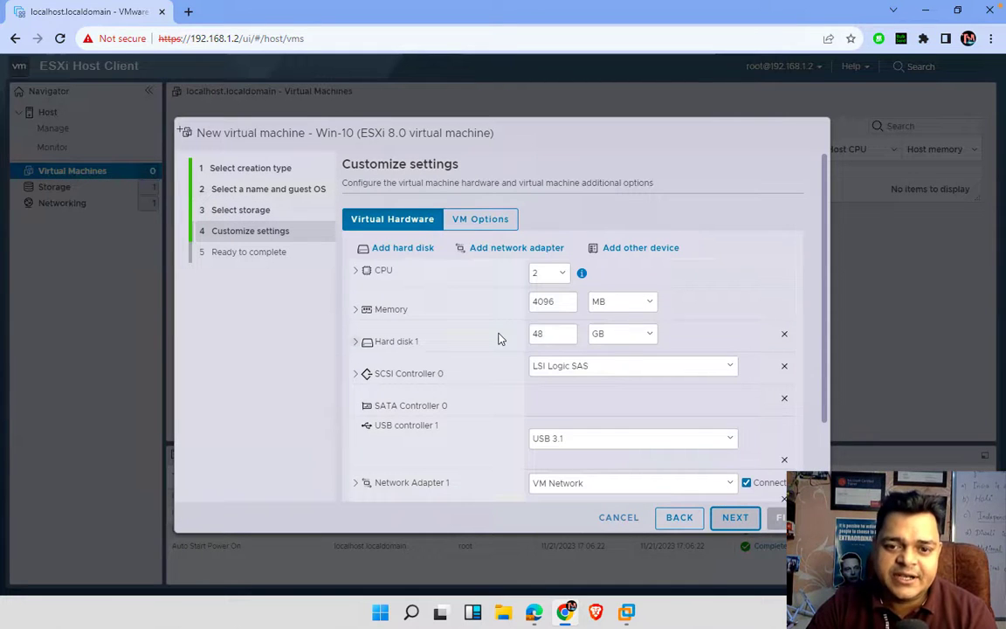
click(553, 341)
key(ctrl+a)
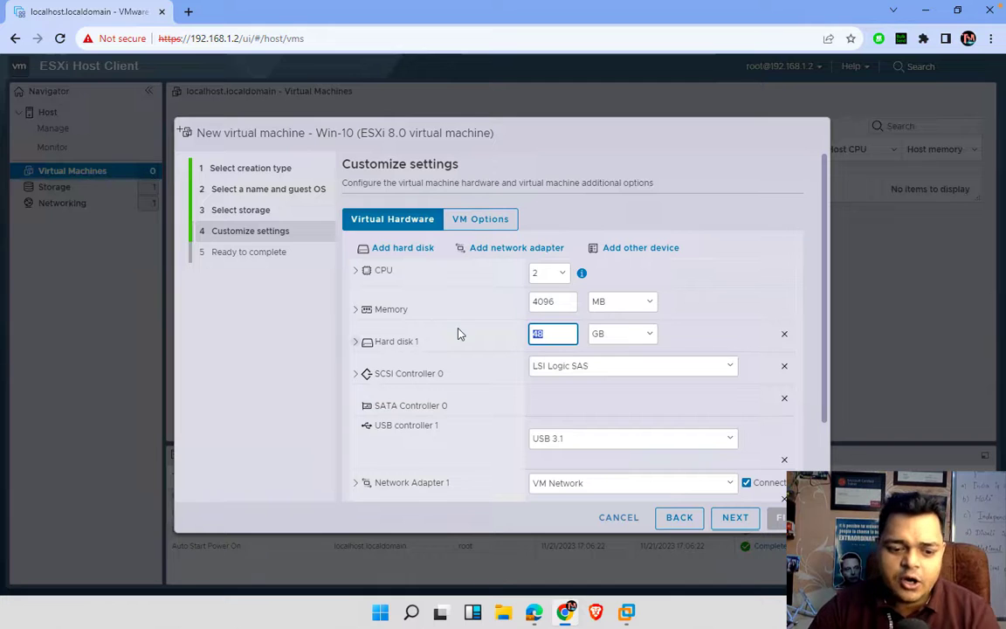
text(25)
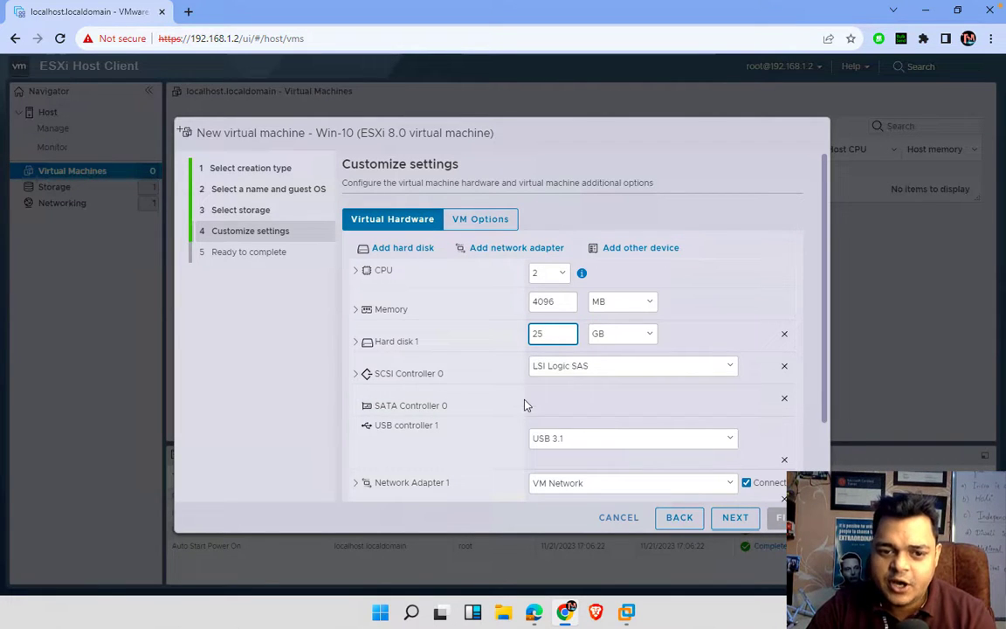
scroll(547, 410, down, 1)
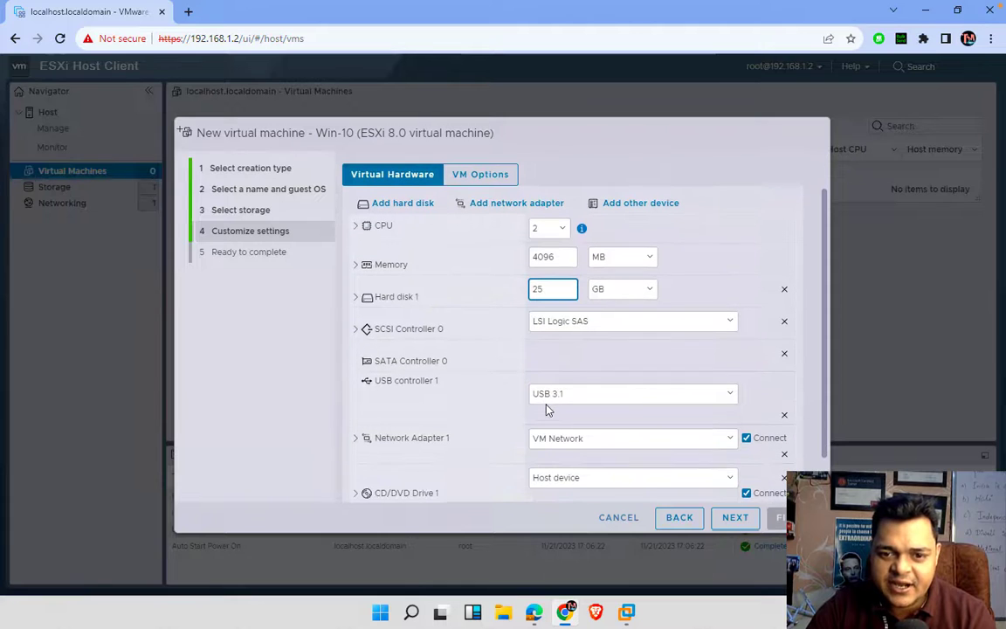
scroll(547, 410, up, 1)
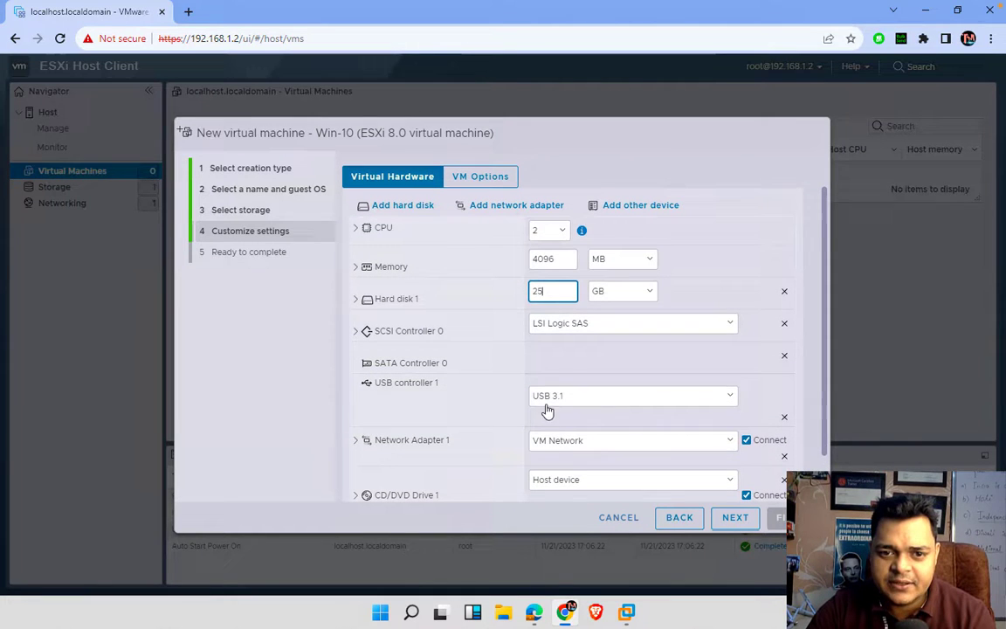
click(354, 302)
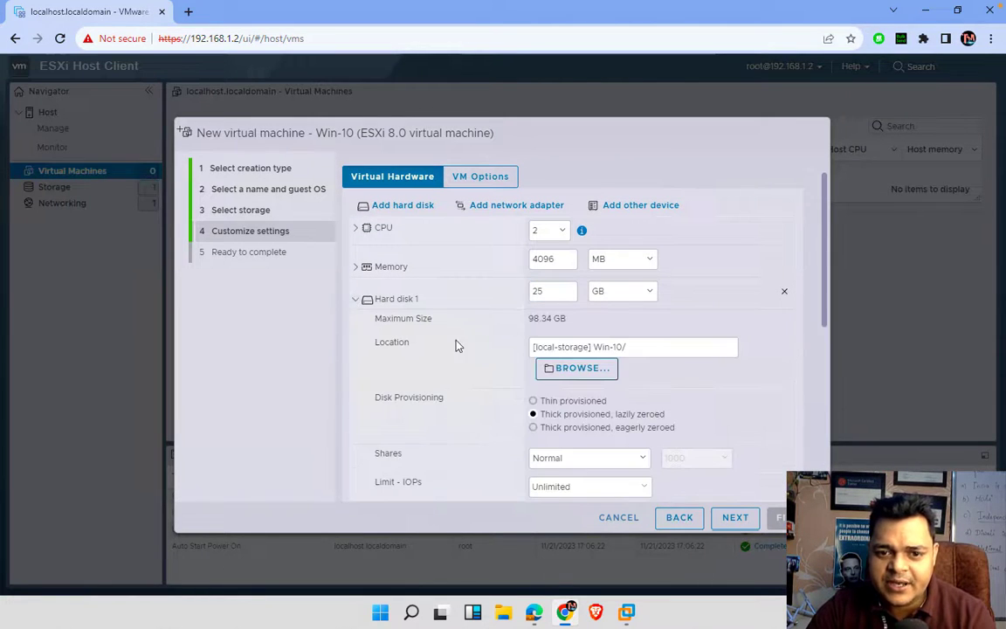
scroll(460, 363, down, 1)
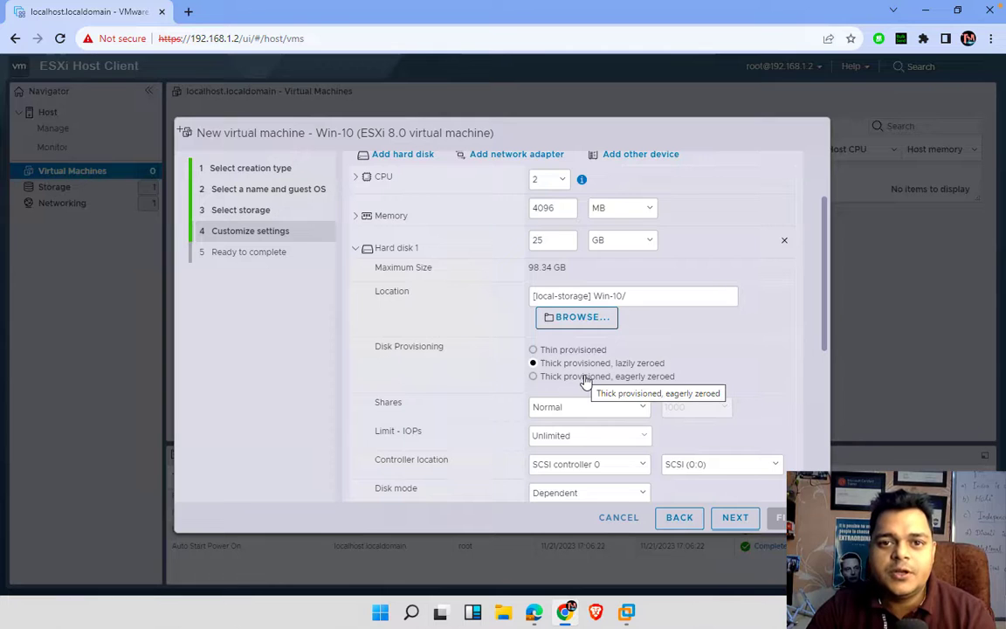
click(533, 350)
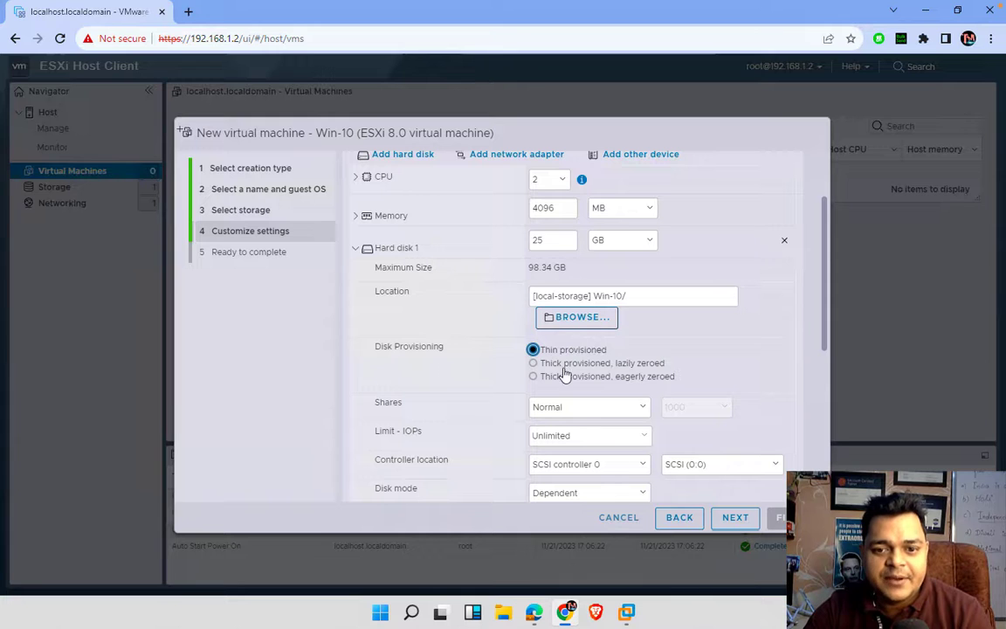
- Try thick lazy and eager zeroed provisioning, revert to thin, and continue to Ready to complete
click(539, 248)
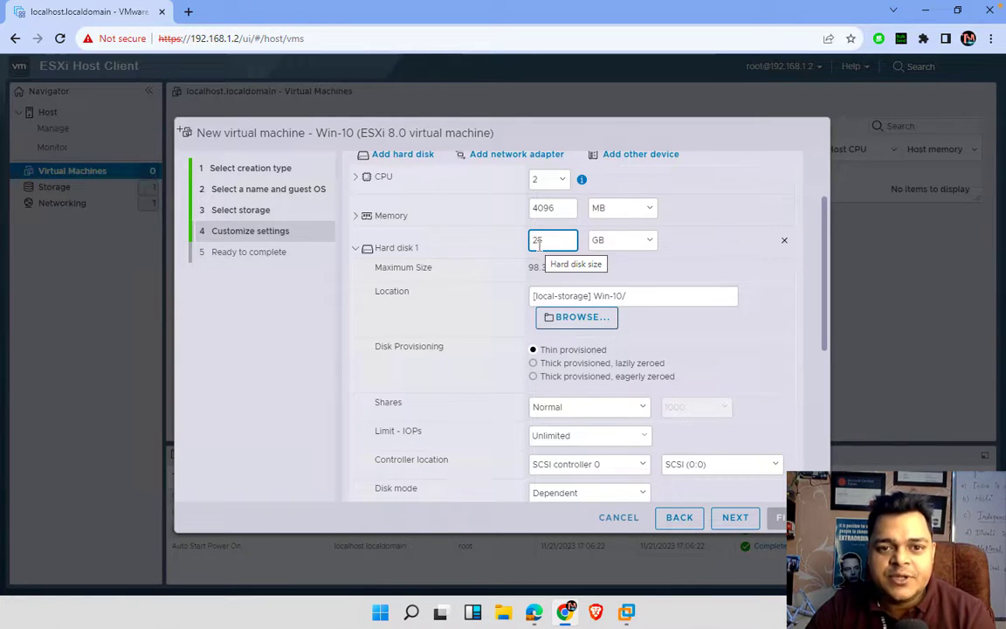
click(591, 364)
click(586, 381)
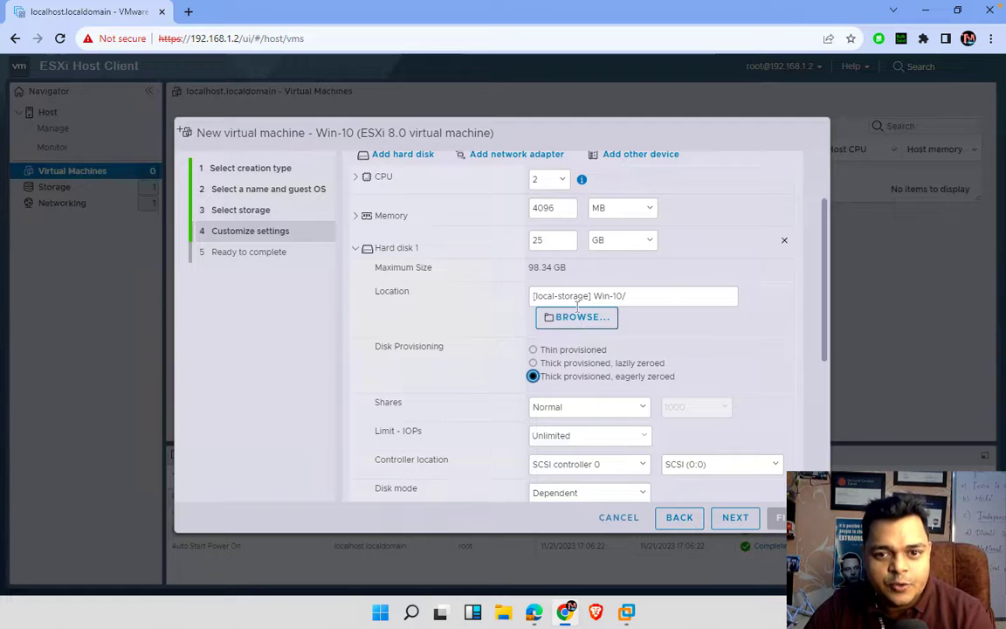
click(552, 350)
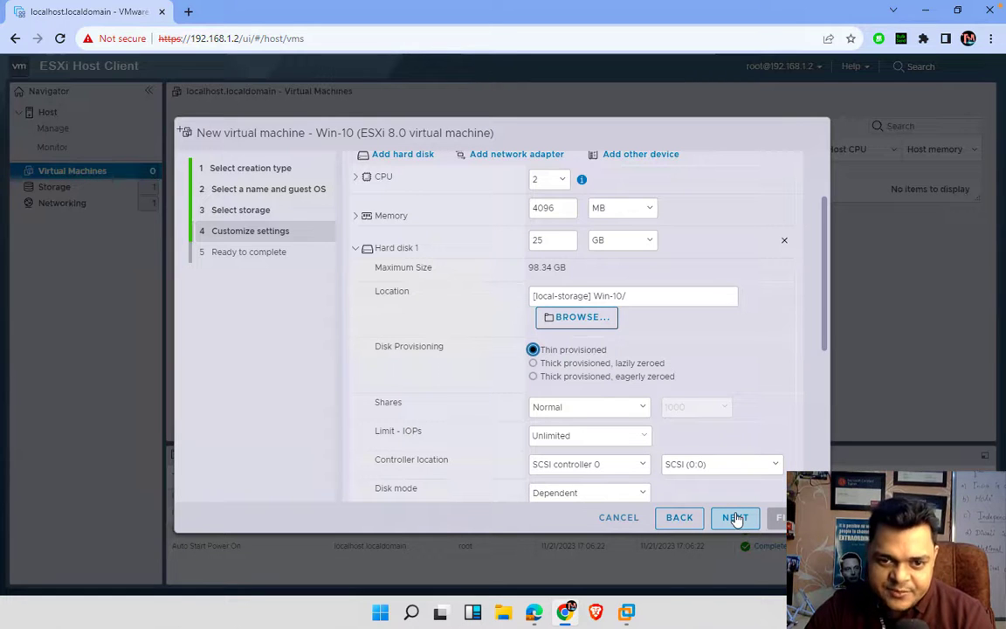
click(736, 518)
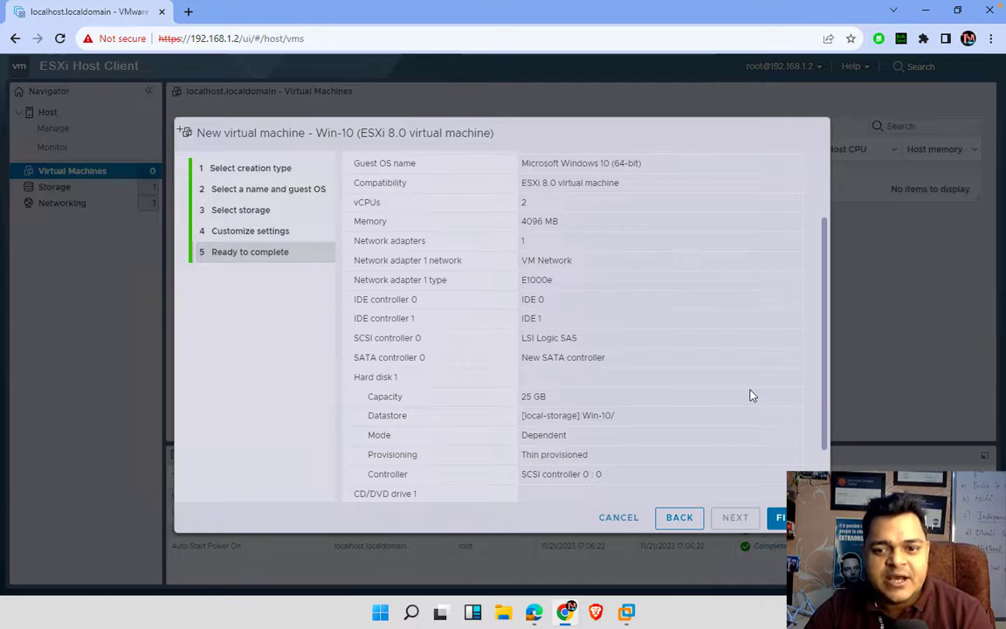
- Create the Win-10 VM, open its page, and power it on from the console thumbnail
click(780, 517)
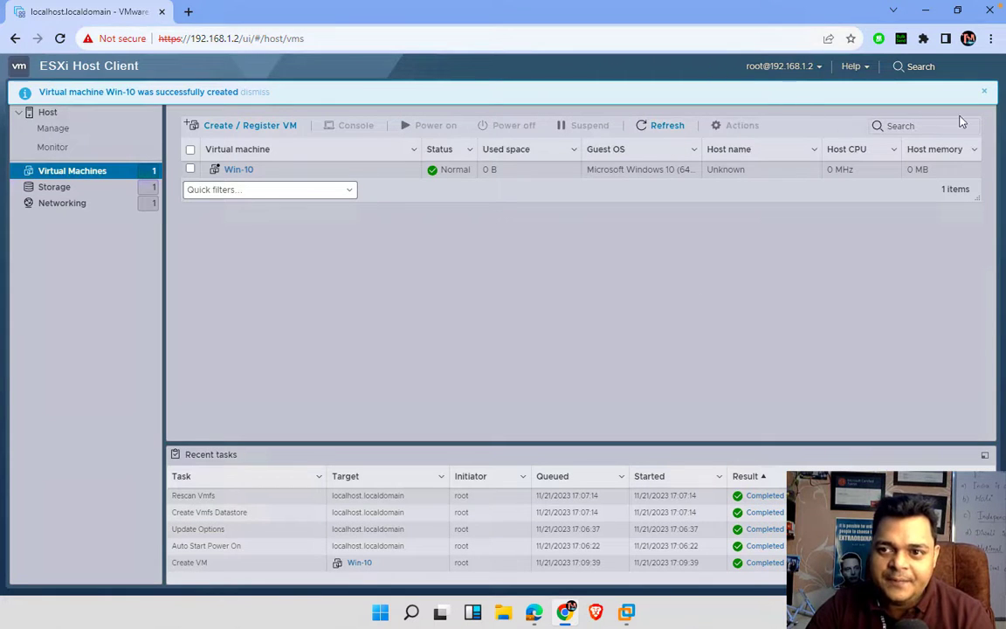
click(987, 93)
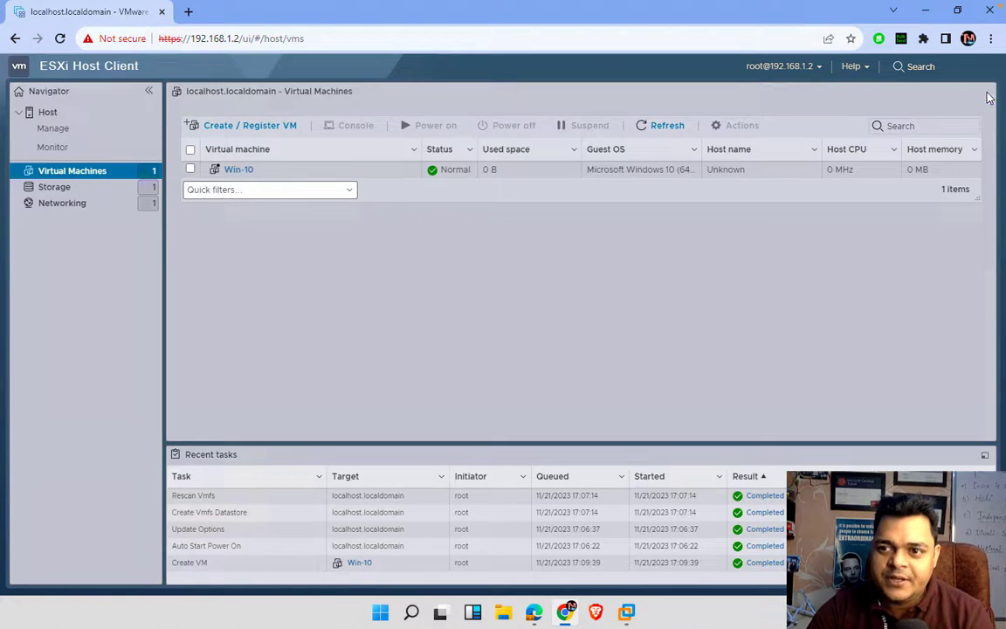
click(237, 170)
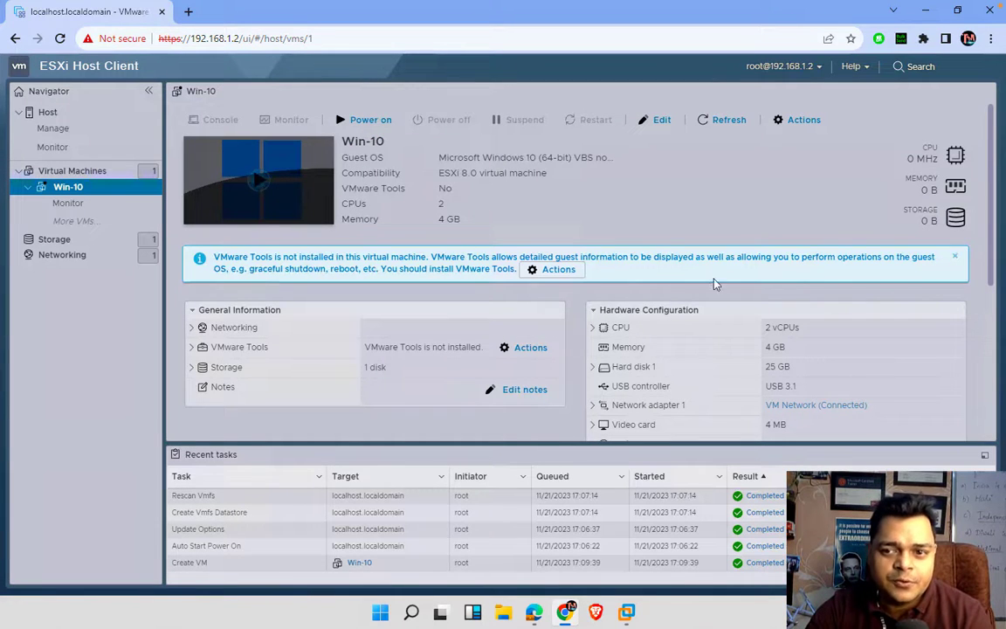
click(956, 257)
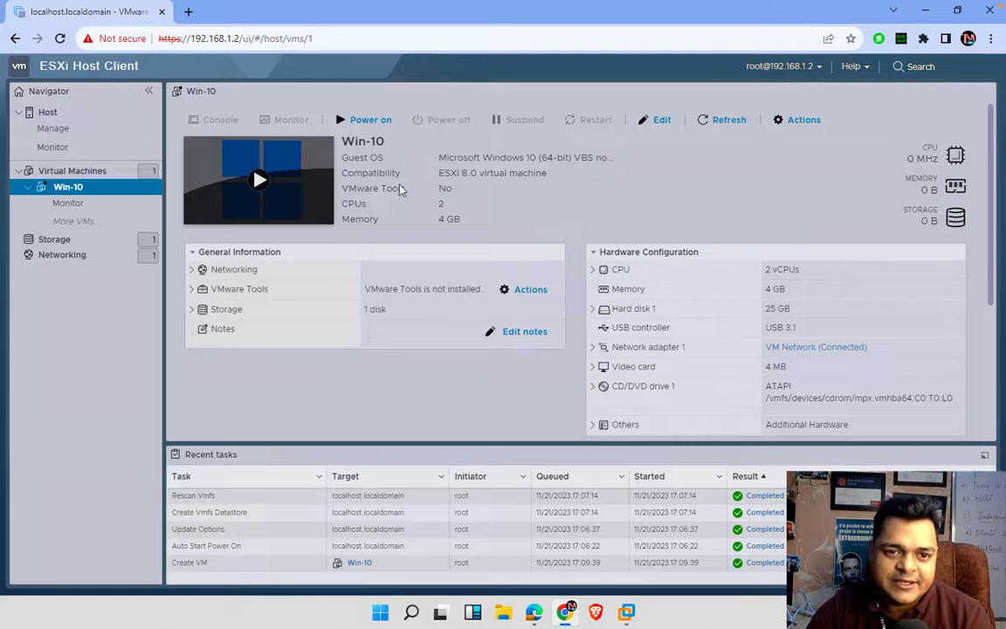
click(269, 189)
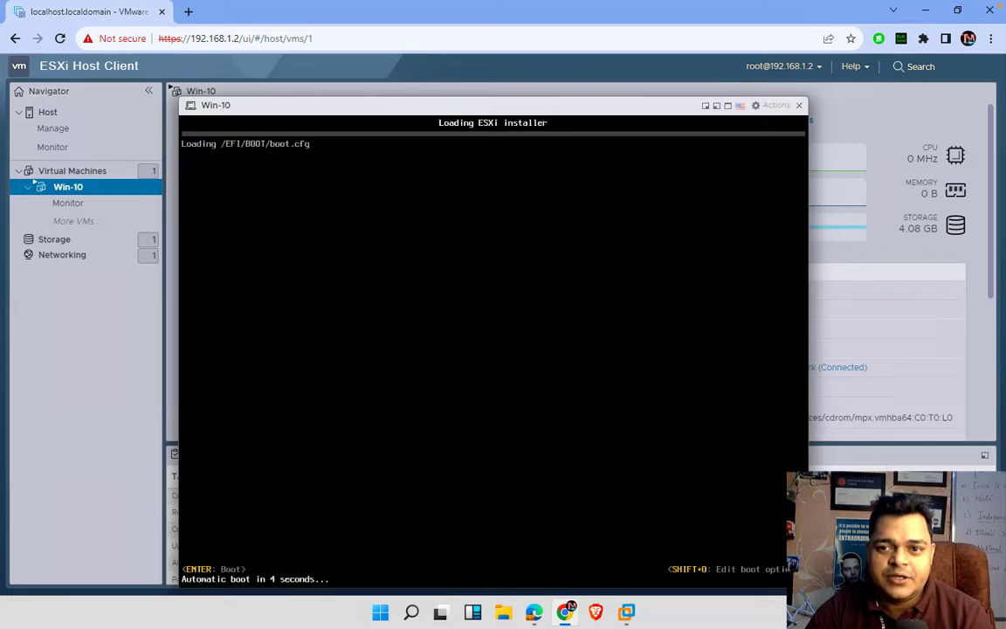
click(799, 105)
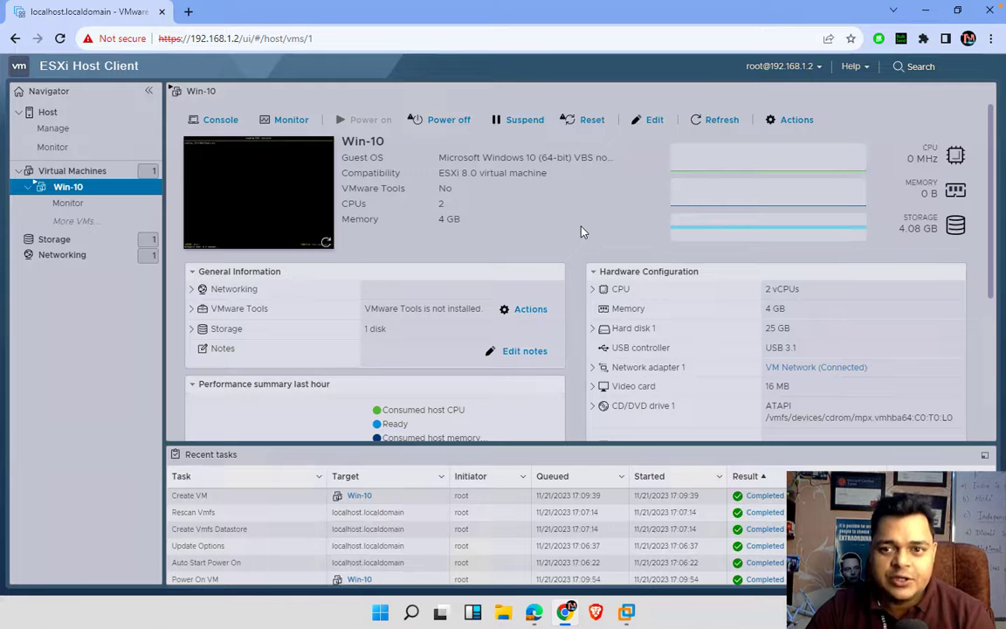
- Power off Win-10 and set its CD/DVD Drive 1 source to Datastore ISO file
click(449, 120)
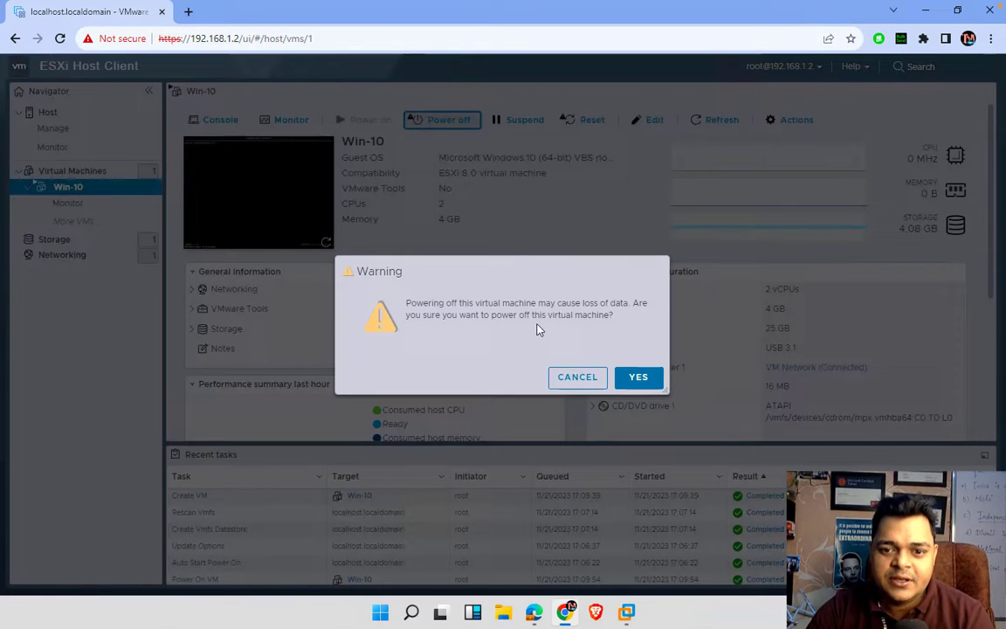
click(638, 377)
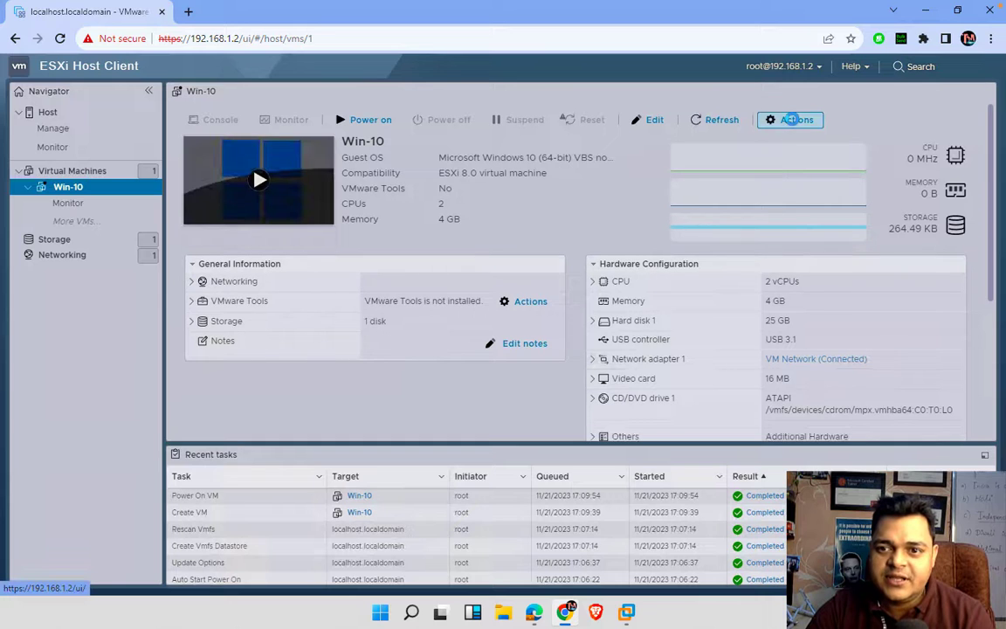
click(793, 124)
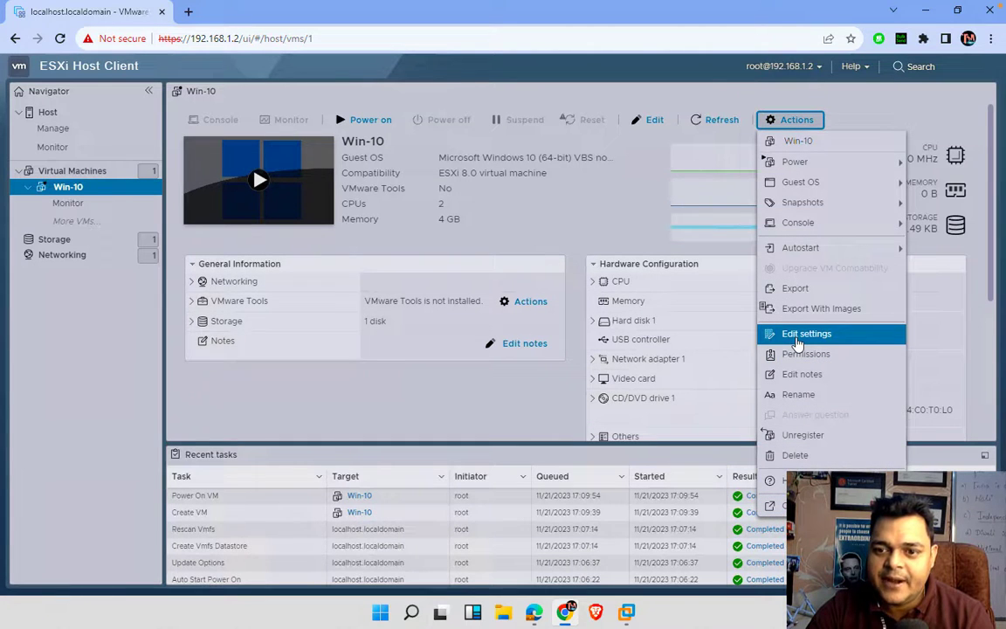
click(797, 337)
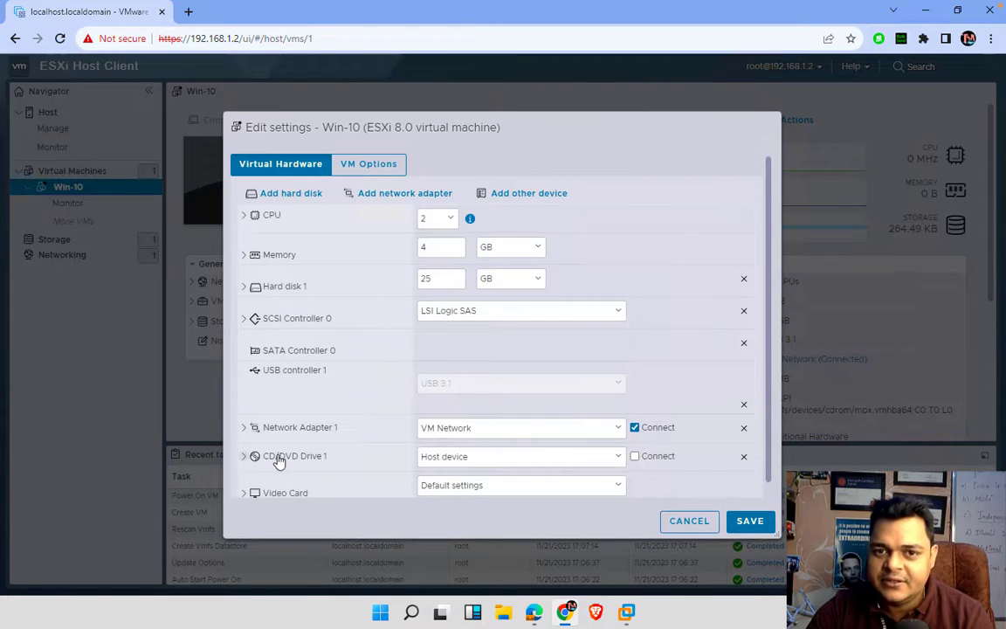
click(479, 459)
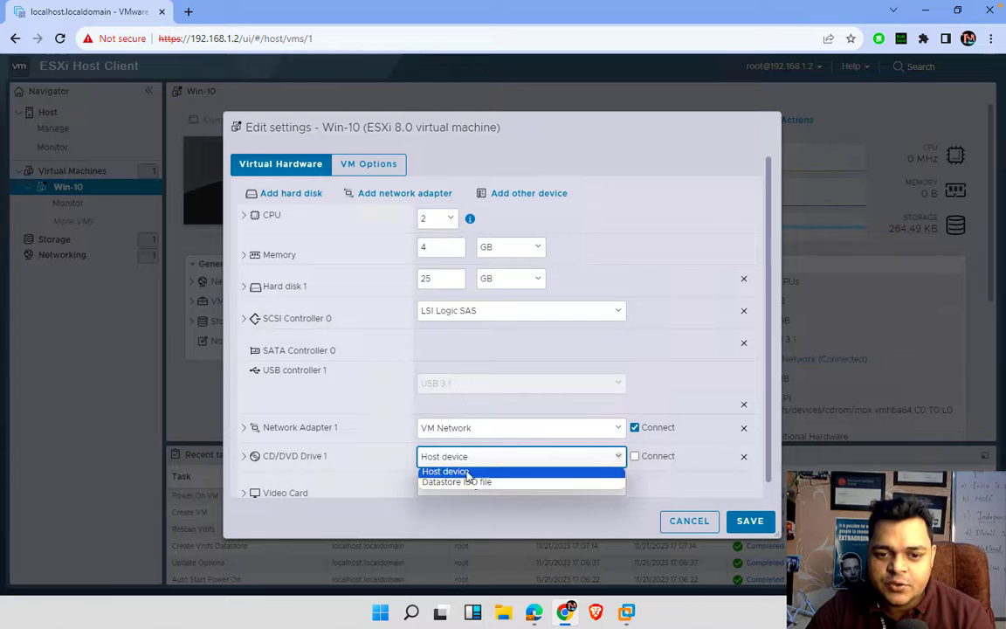
click(461, 485)
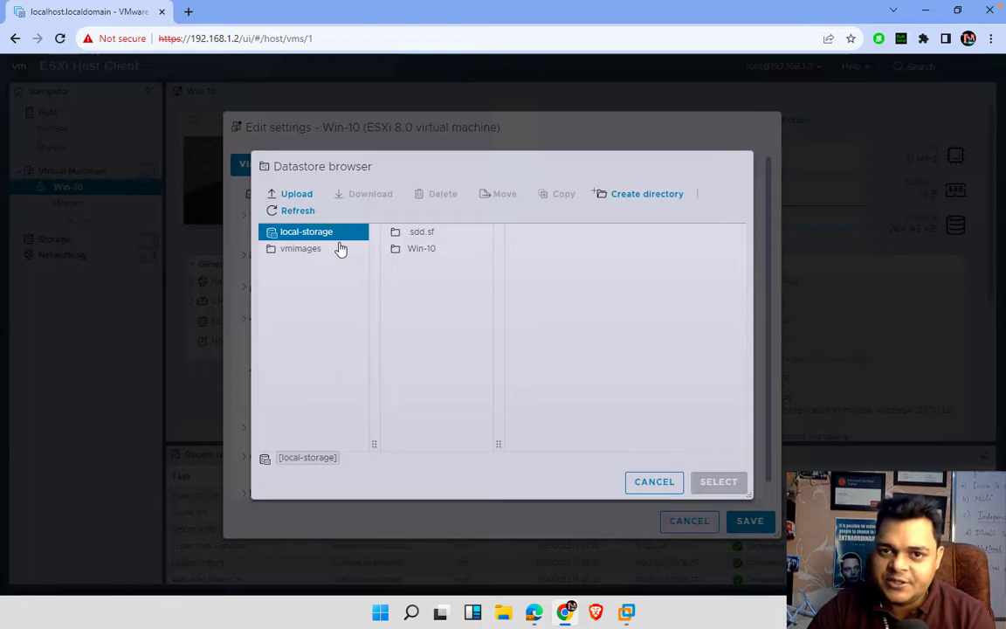
- Upload Win10_21H1_English_x64 from Software (J:) > OS images to local-storage
click(291, 195)
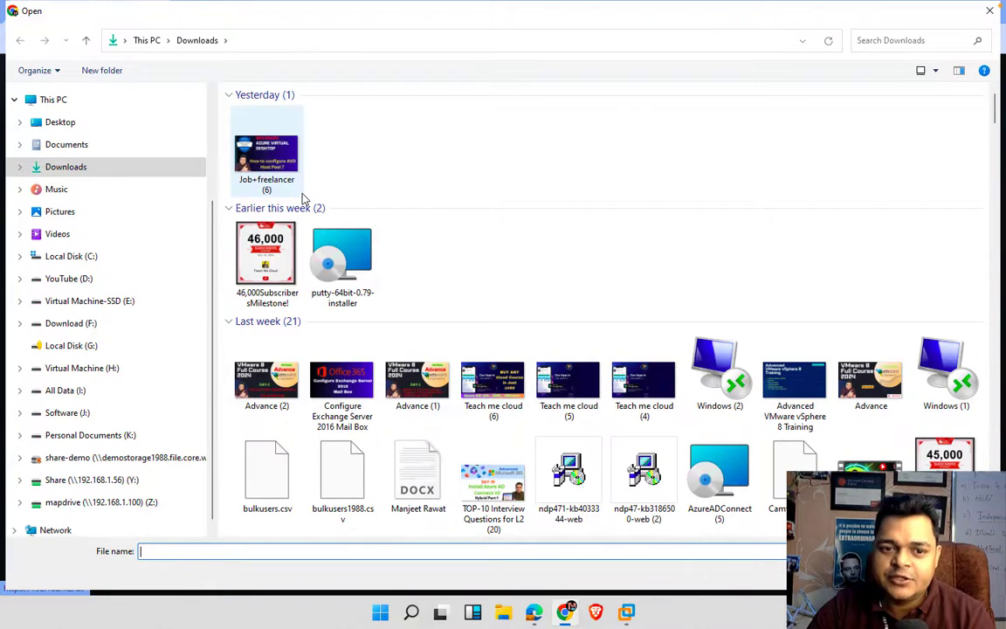
click(90, 325)
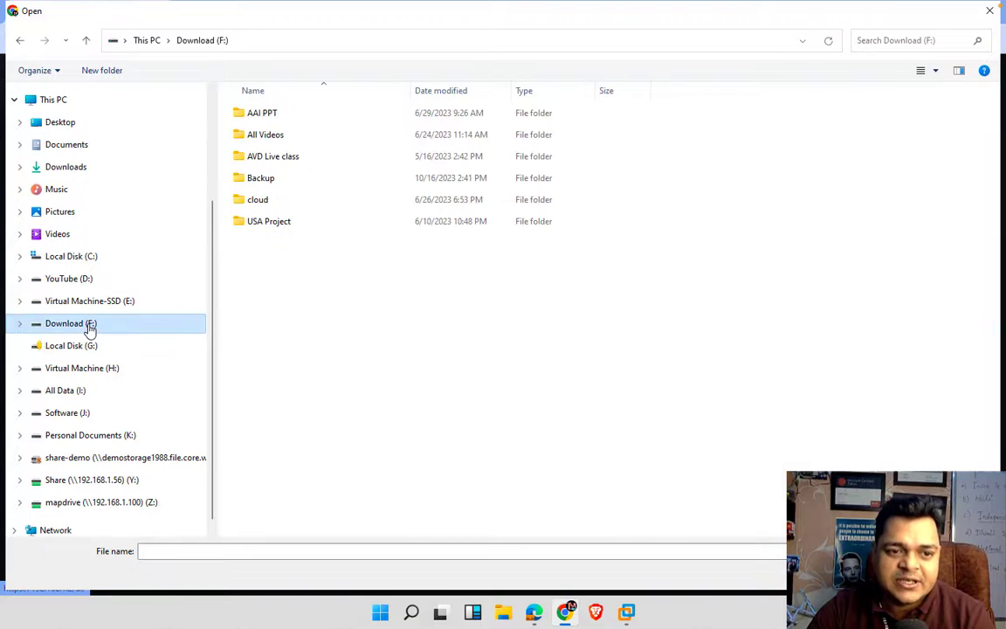
click(77, 416)
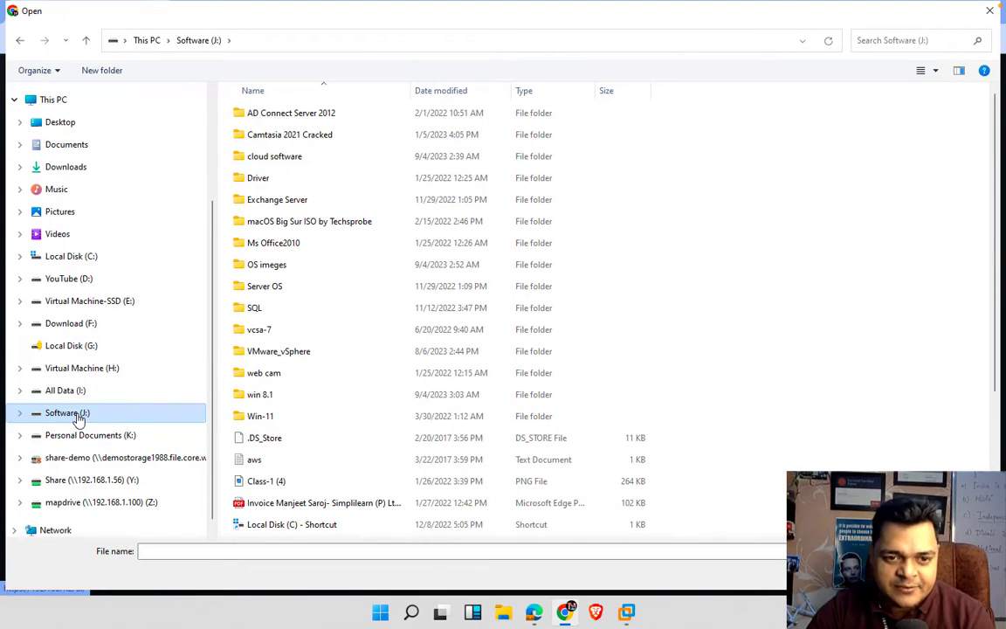
double_click(276, 268)
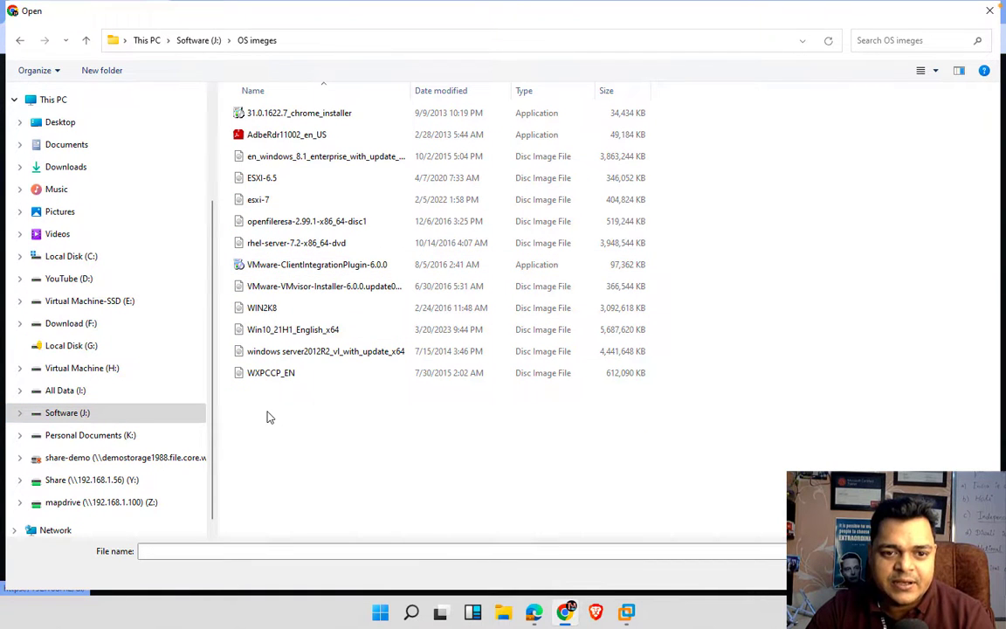
click(281, 334)
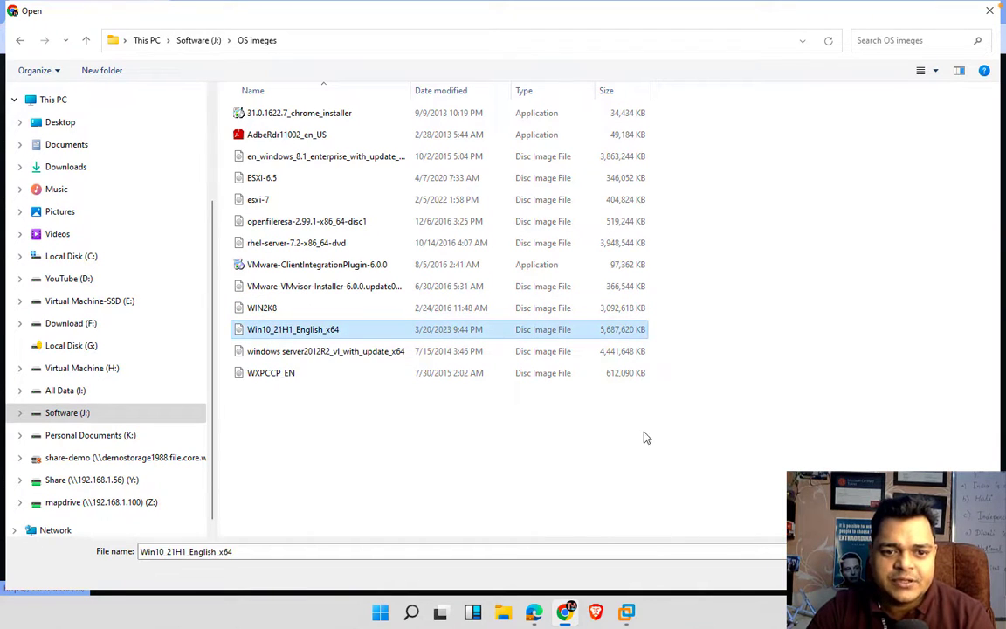
key(Return)
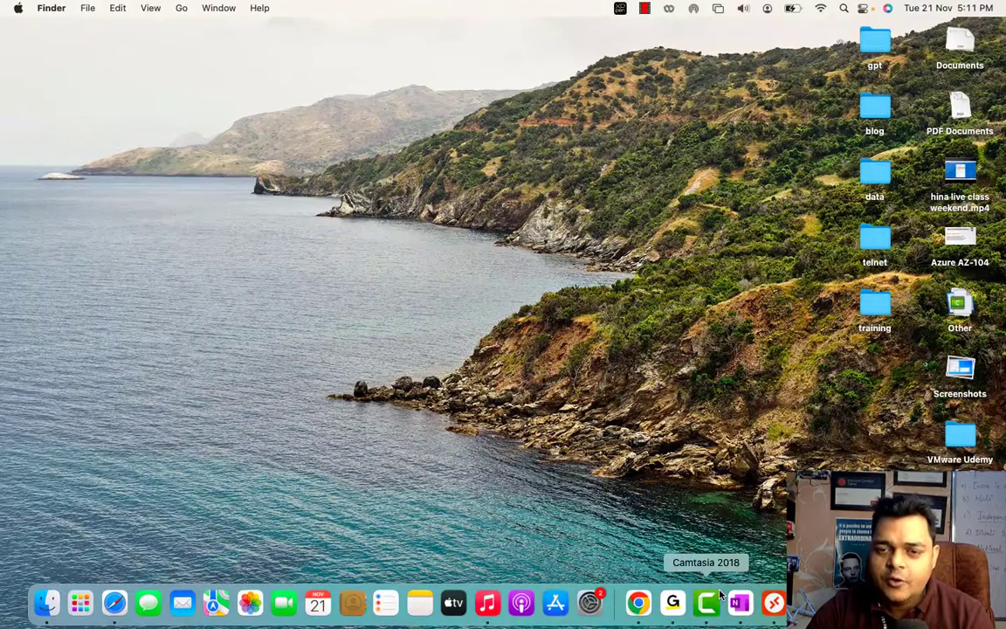
- Check upload progress in the remote Windows session and return once the ISO finishes uploading
key(ctrl+Right)
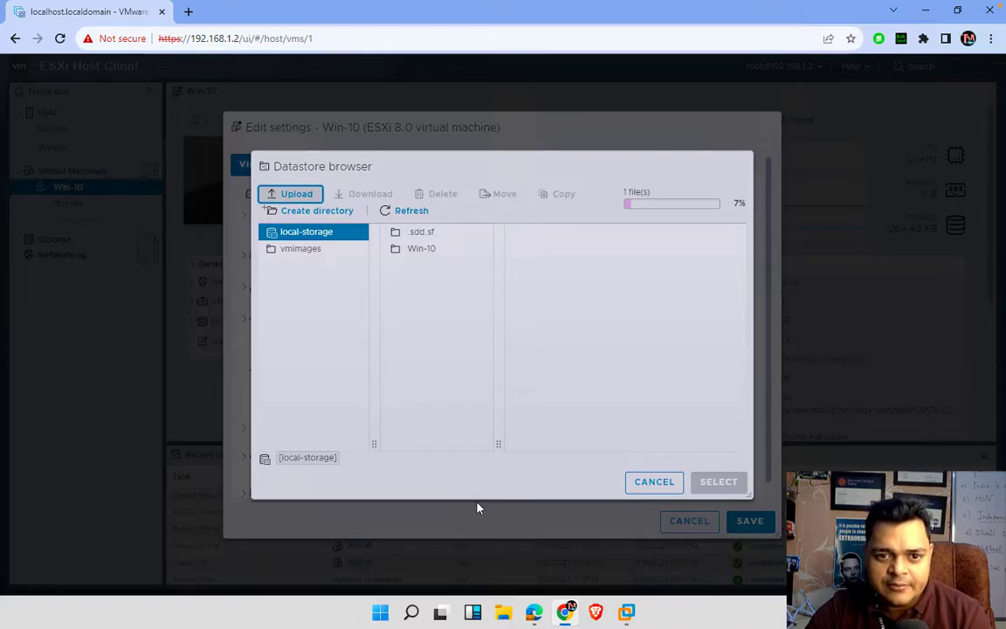
key(ctrl+Left)
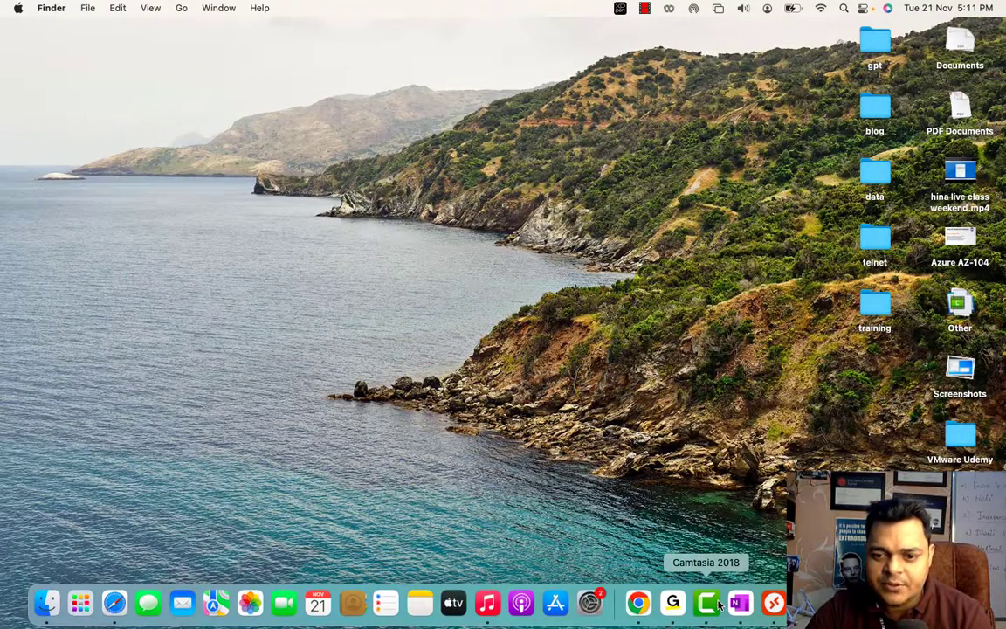
right_click(718, 604)
click(669, 453)
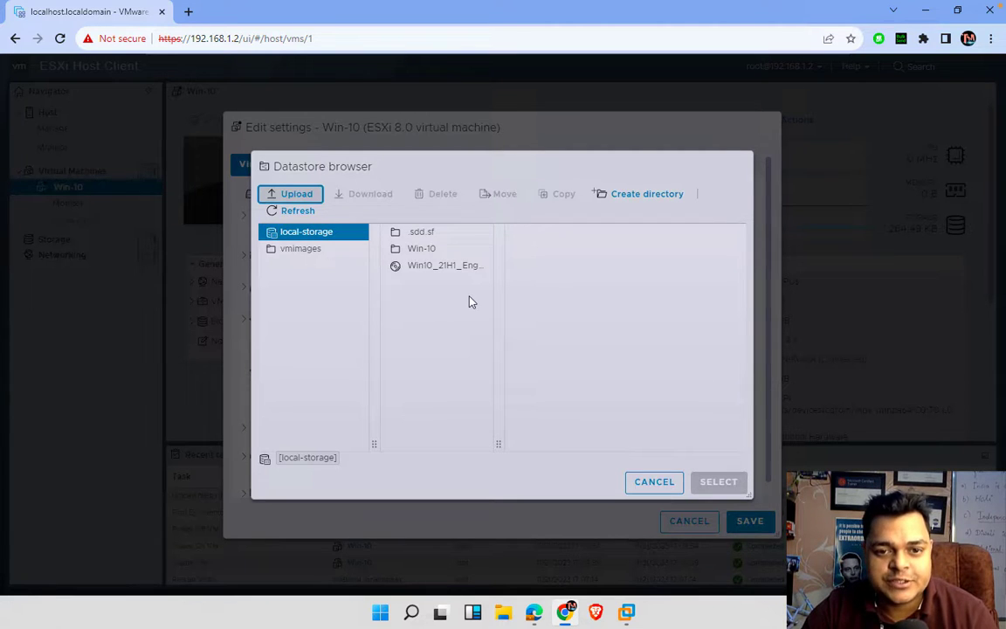
- Attach Win10_21H1_English_x64.iso from local-storage to CD/DVD drive 1 and save the settings
click(442, 267)
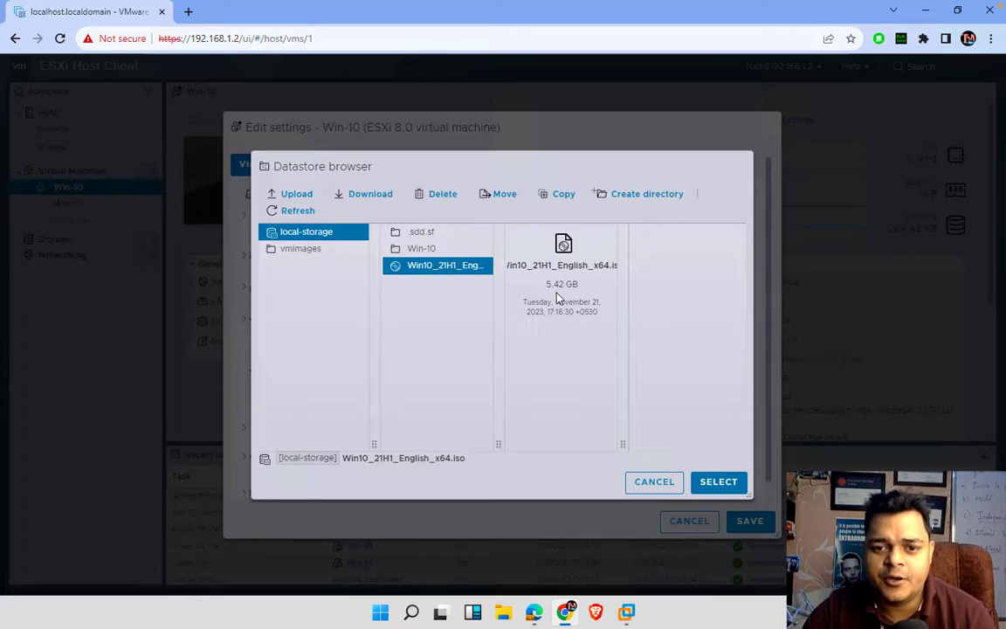
click(719, 482)
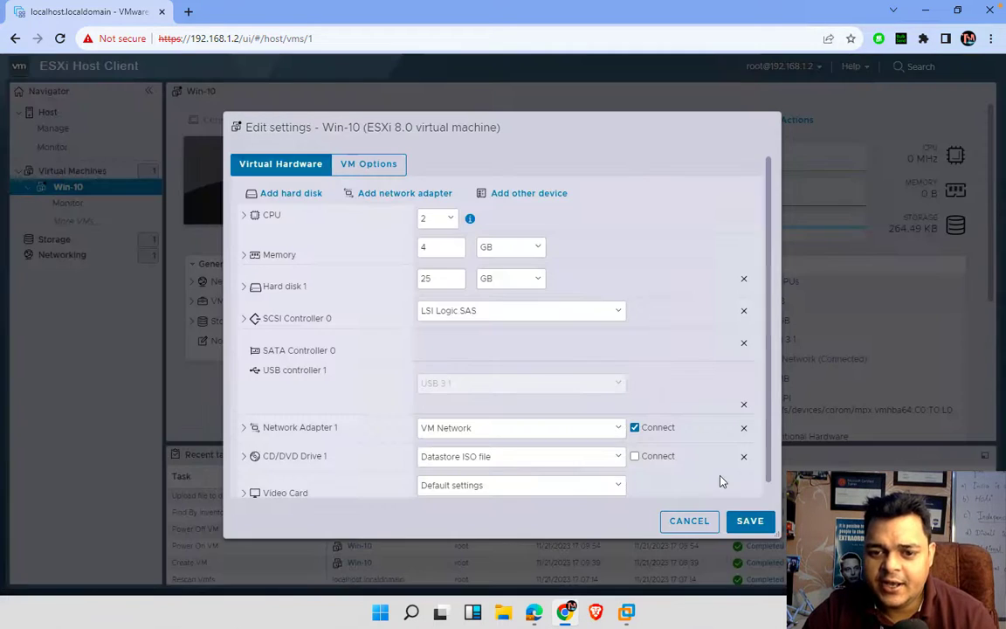
click(749, 522)
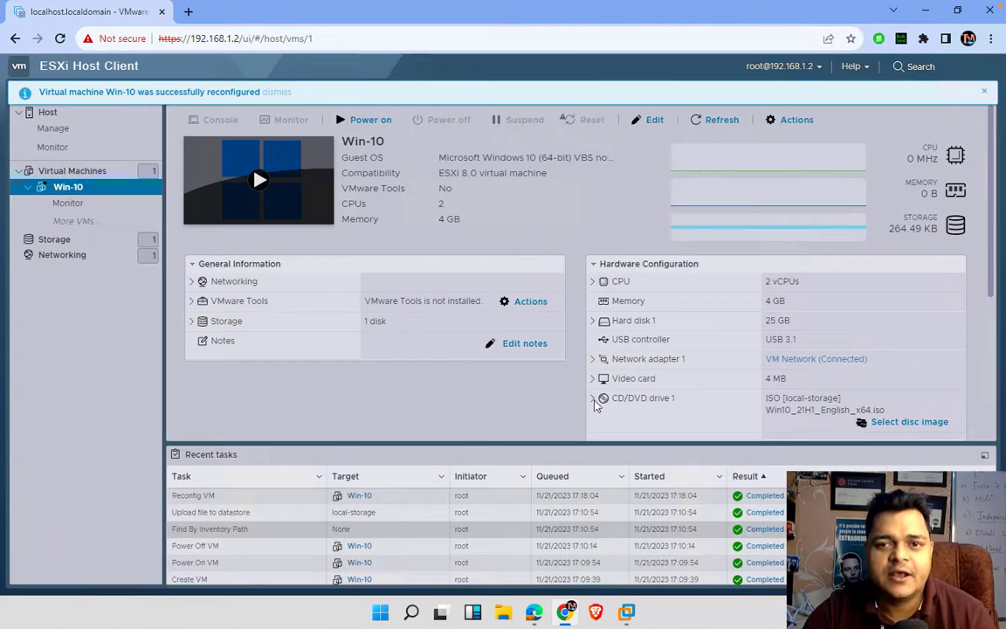
- Power on Win-10, boot from the Windows ISO, and start installing with default language settings
click(294, 200)
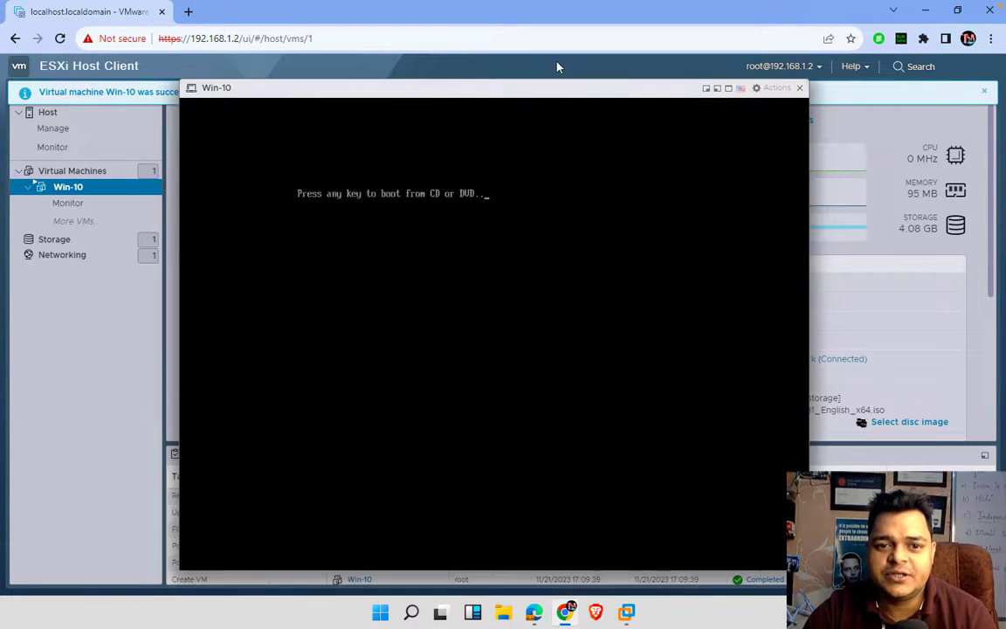
key(Return)
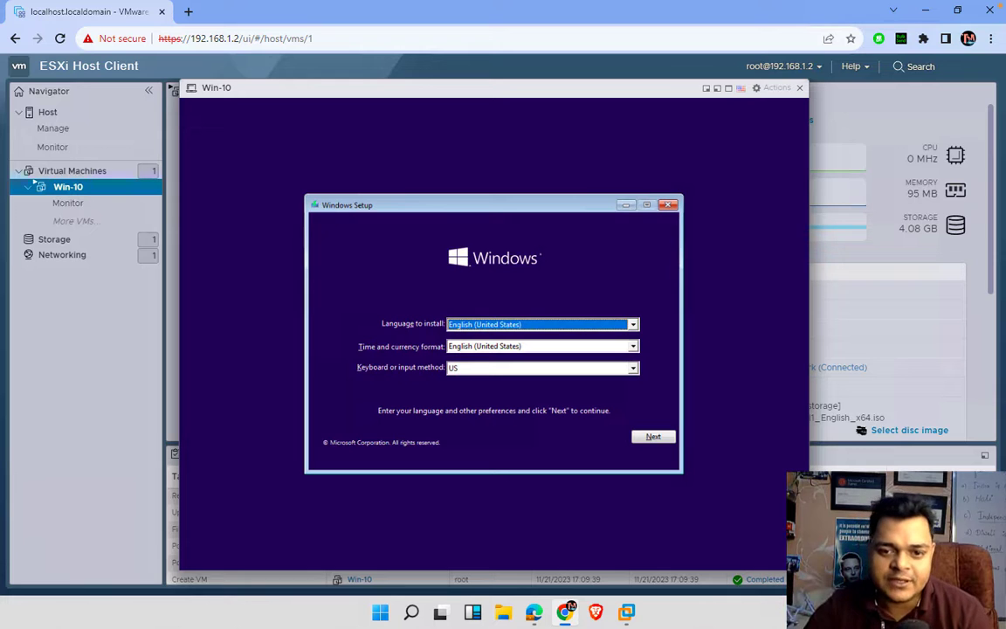
click(651, 437)
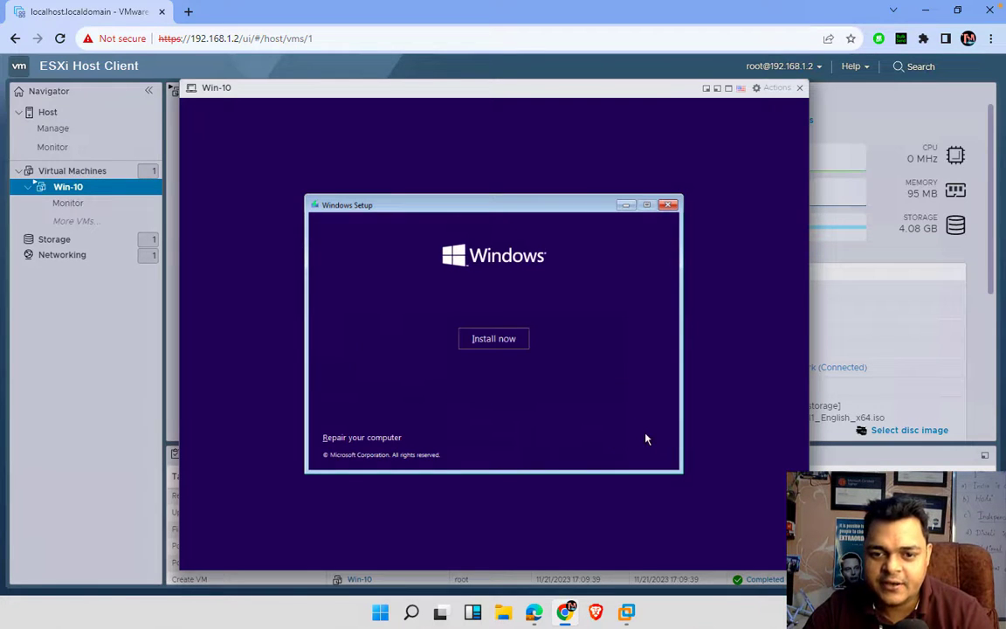
click(495, 340)
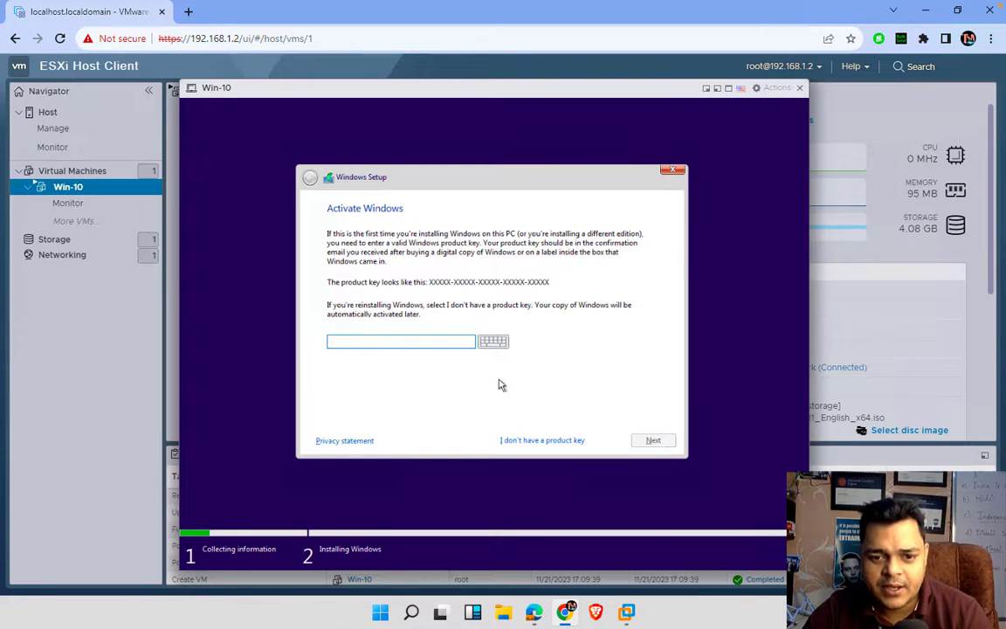
- Skip the product key, pick Windows 10 Pro, accept the license, and custom-install onto the 25 GB drive
click(536, 442)
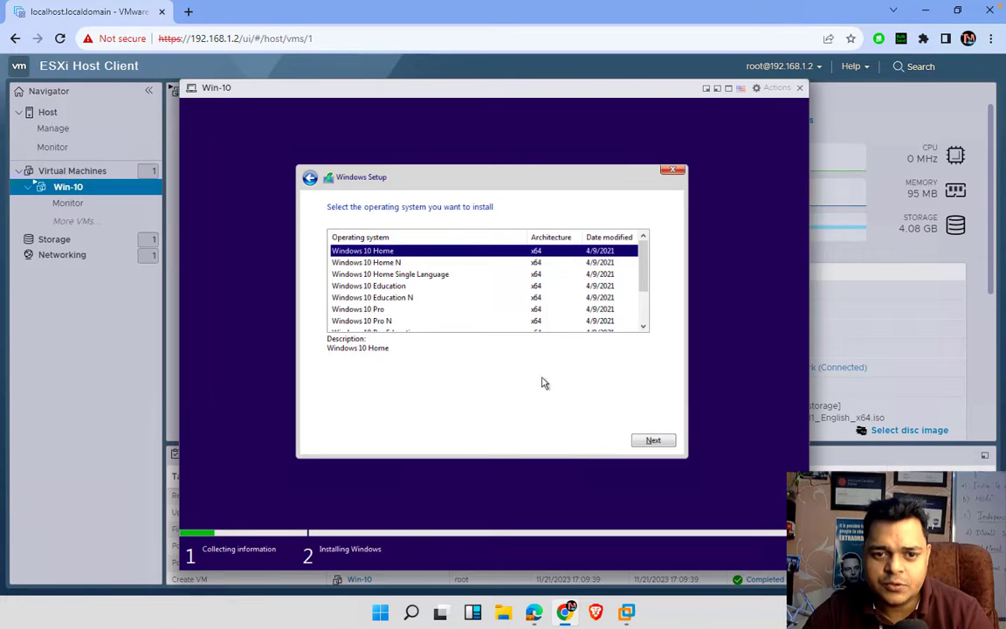
click(382, 311)
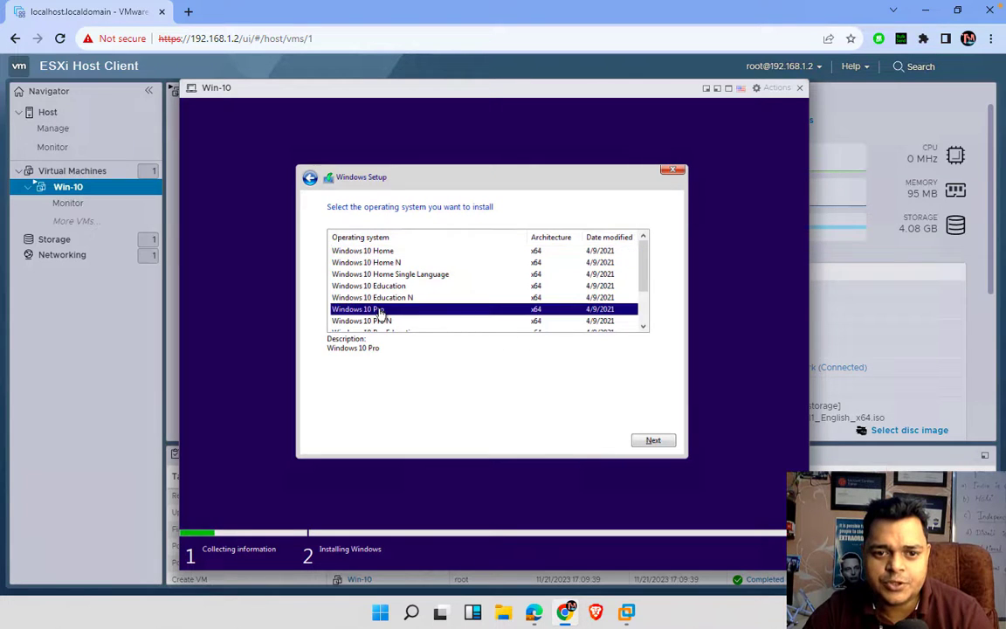
click(655, 441)
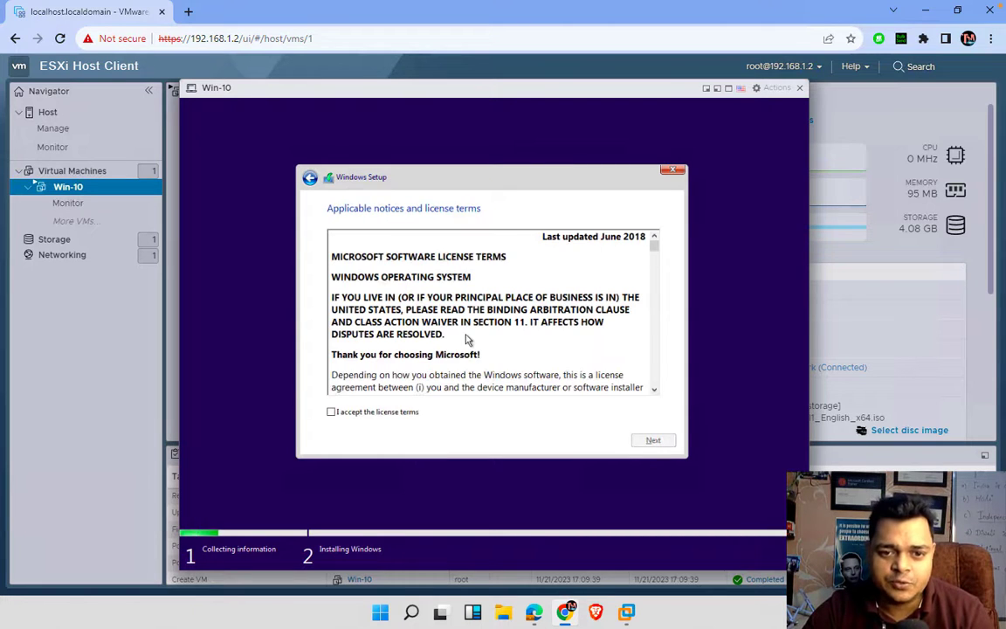
click(379, 417)
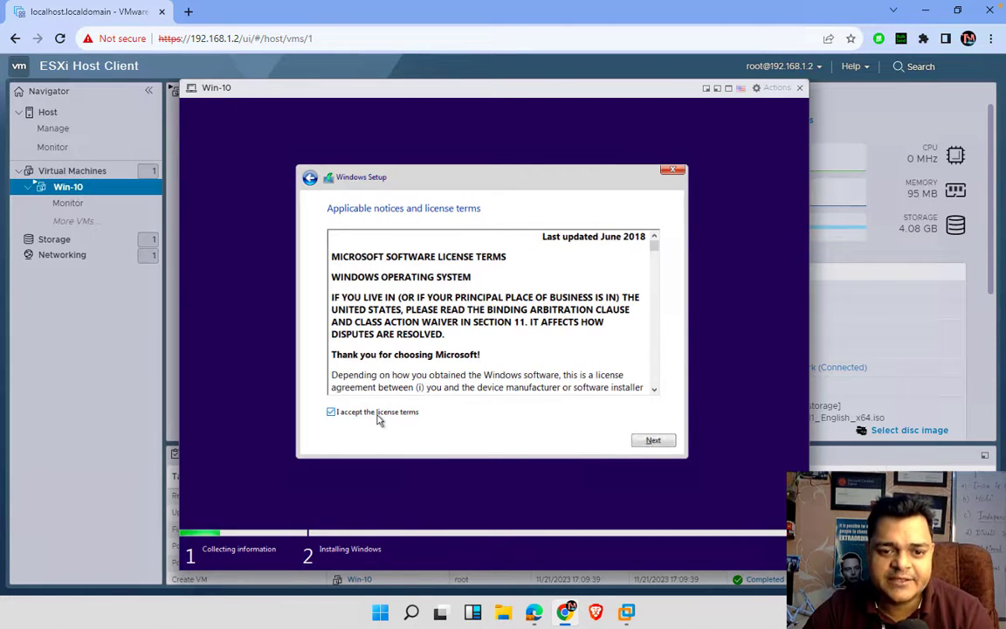
click(662, 441)
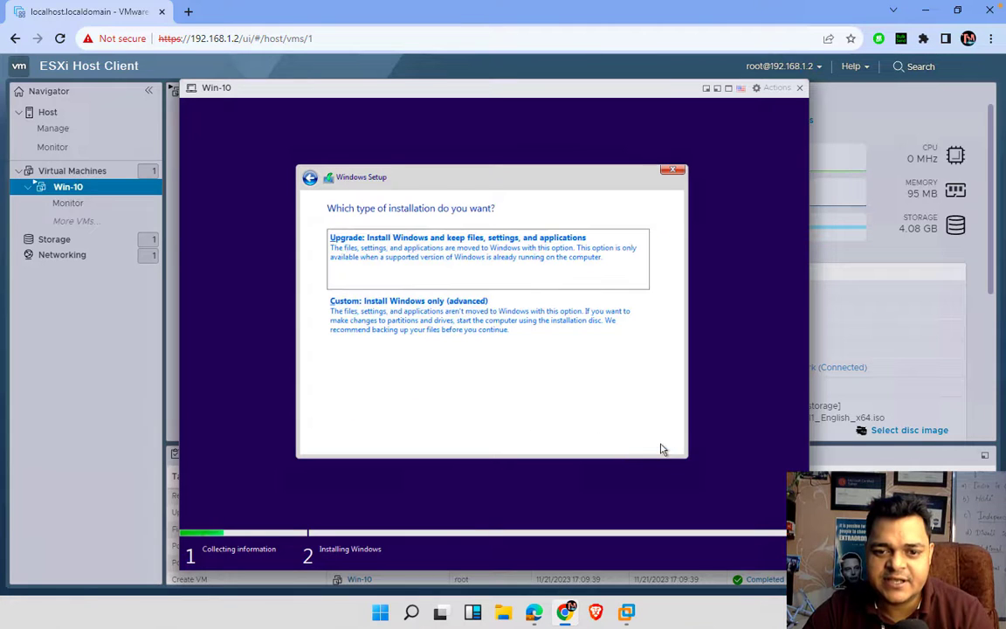
click(431, 331)
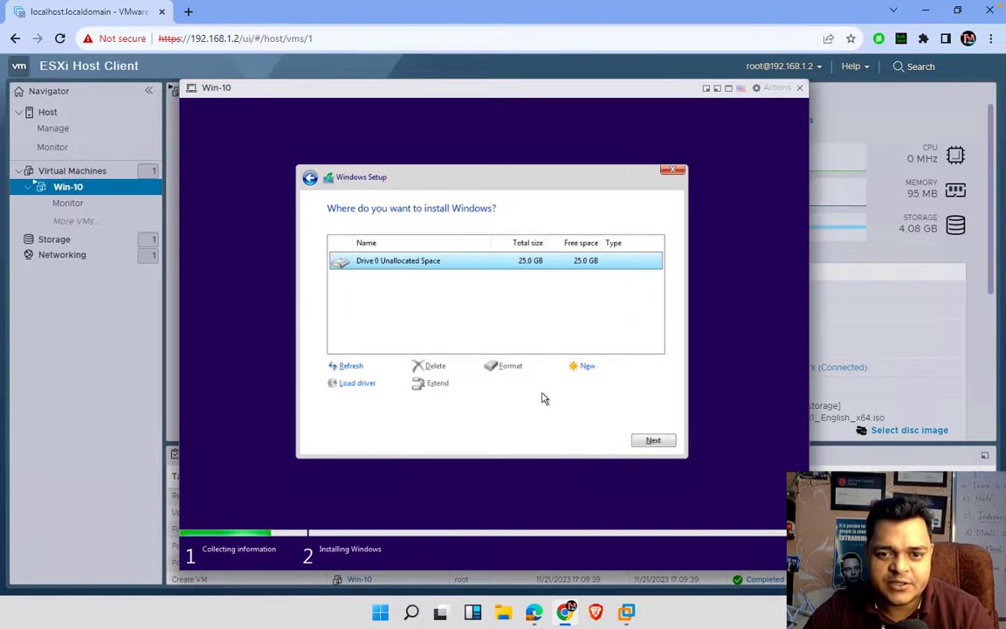
click(650, 441)
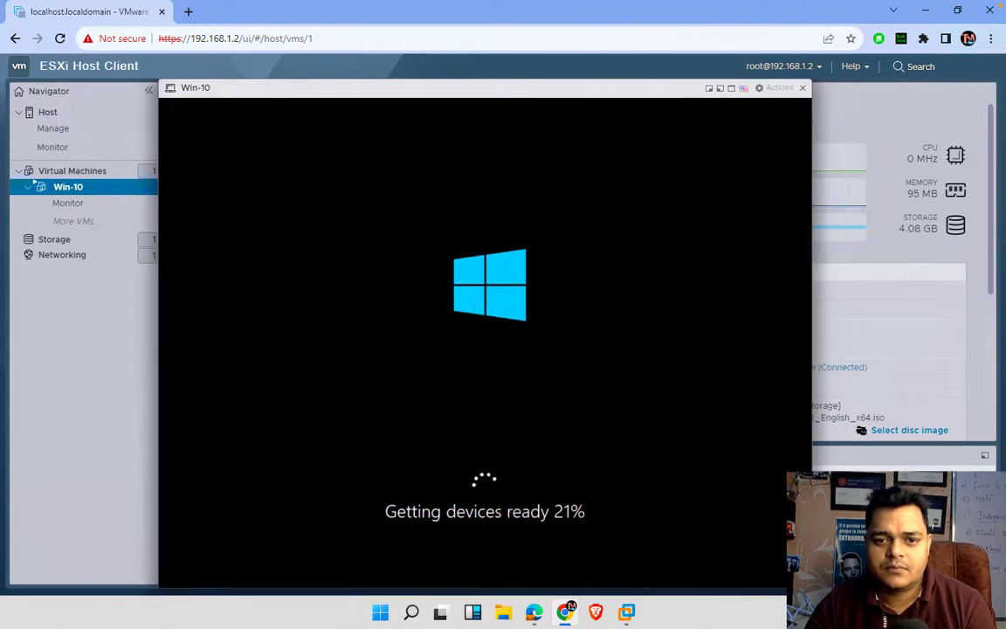
- Wait in the Win-10 console until Windows setup completes and Edge's welcome screen appears
key(ctrl+Left)
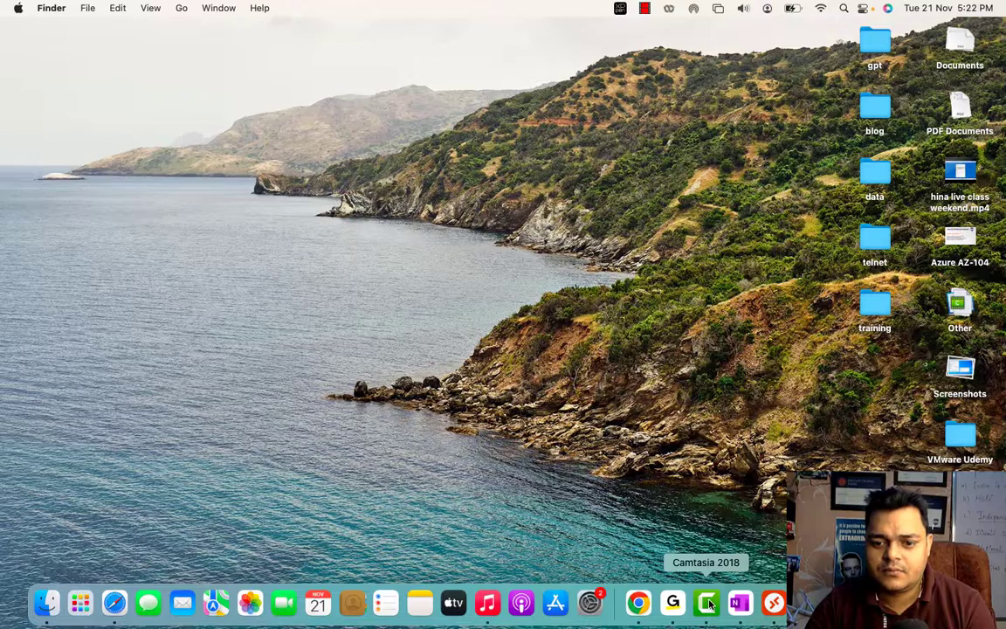
right_click(708, 603)
click(710, 463)
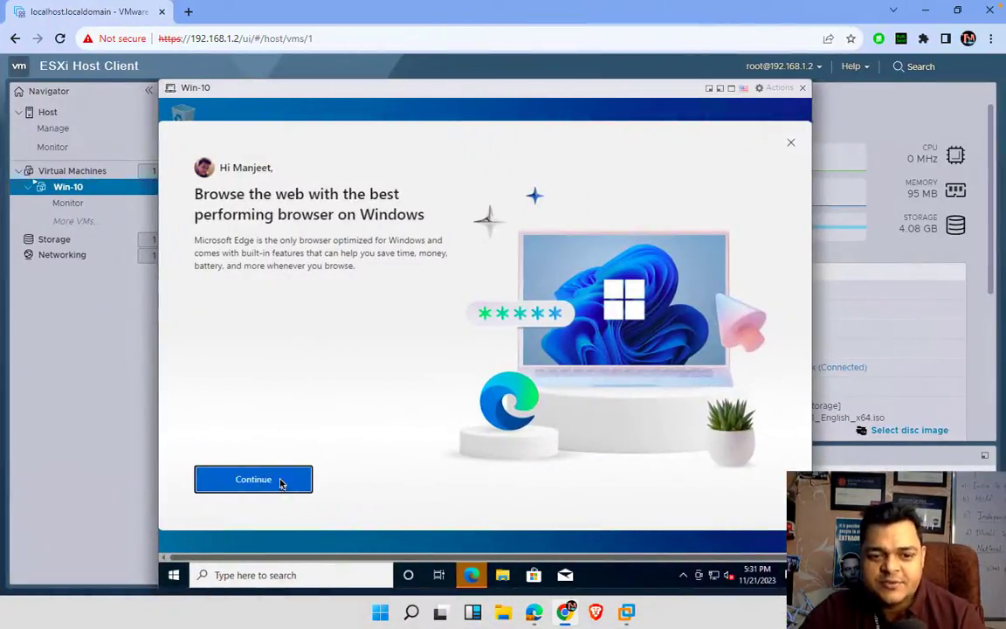
- Dismiss Edge's promotion, sync, and Google data-import pages, then minimize Edge to show the desktop
click(282, 483)
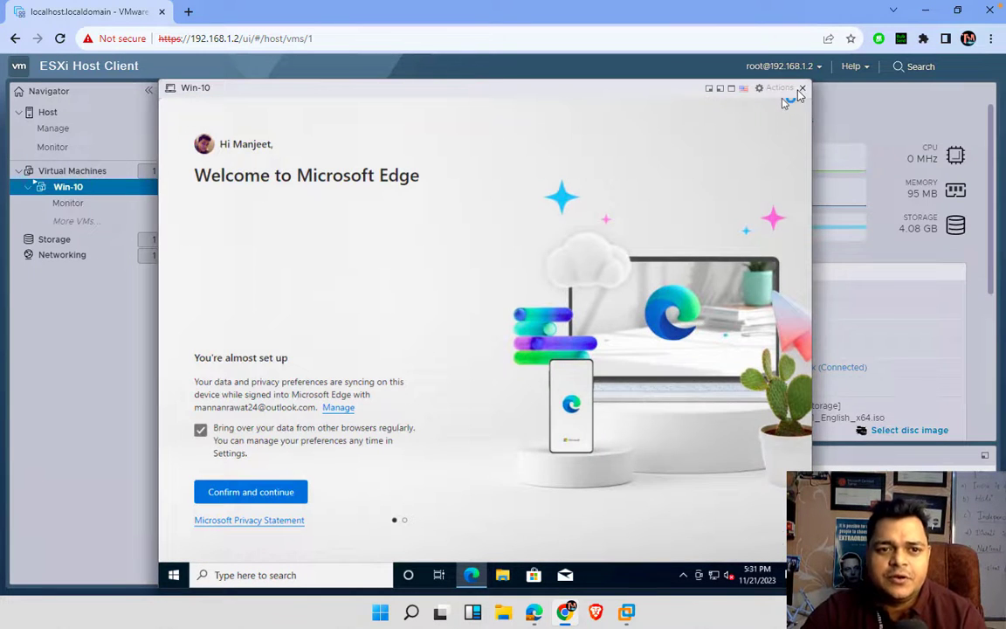
click(801, 89)
click(296, 204)
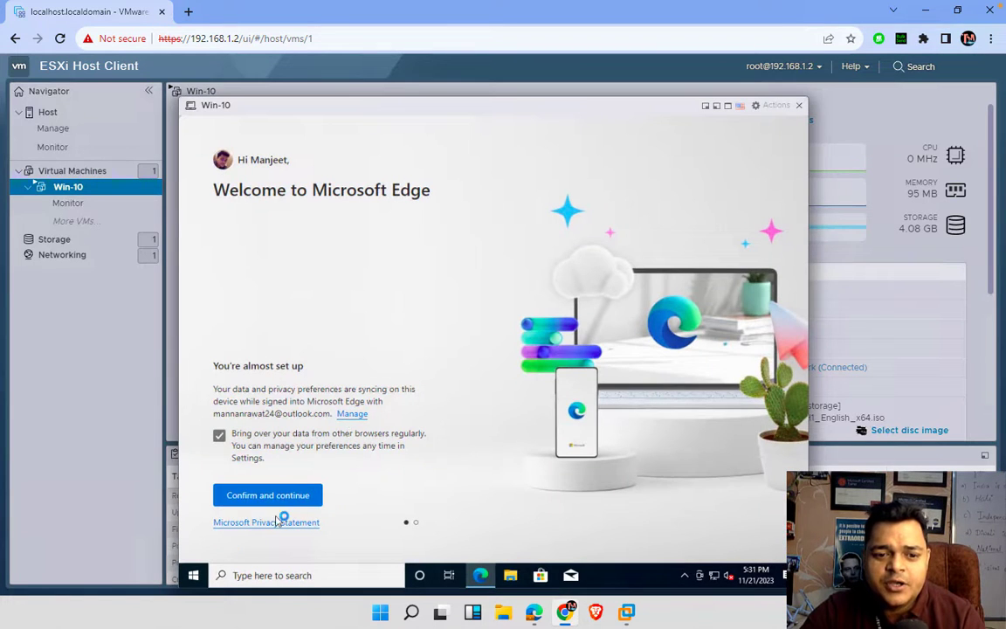
click(303, 497)
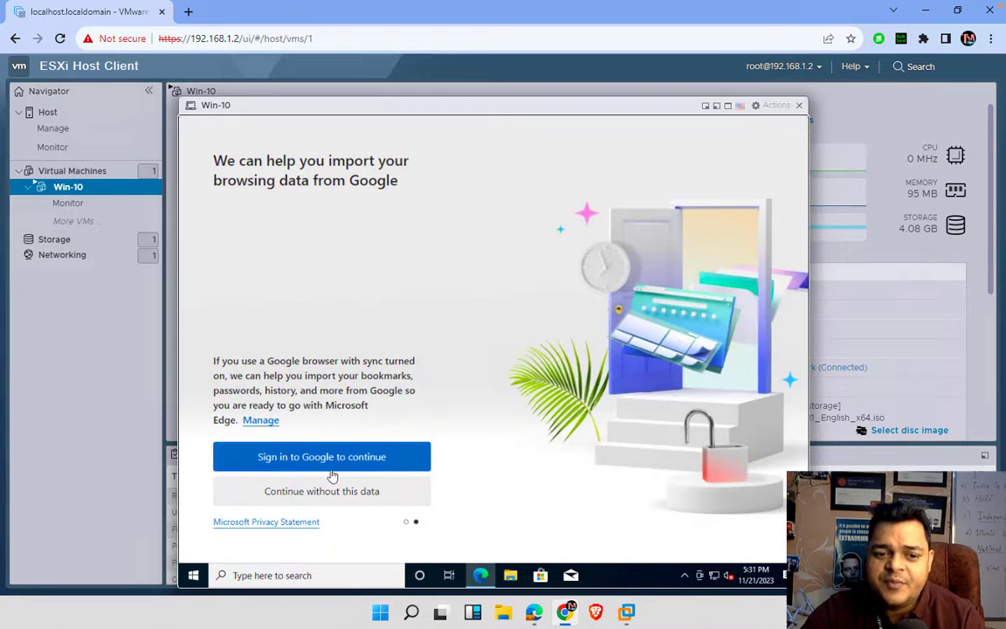
click(323, 492)
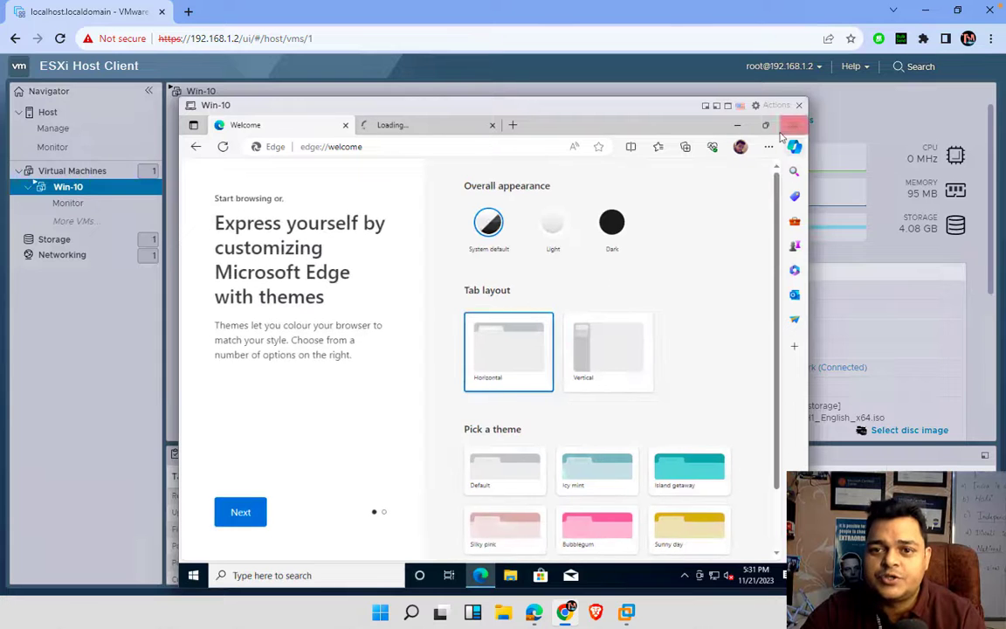
click(737, 127)
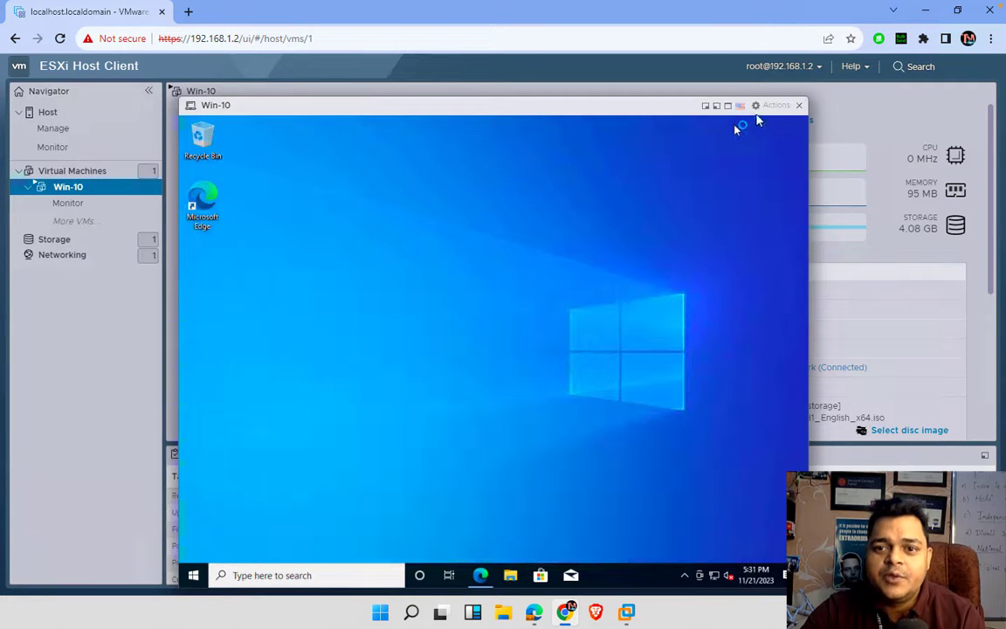
- Choose Guest OS > Install VMware Tools for the VM, dismiss the OneDrive notice, and launch the guest's File Explorer
click(775, 109)
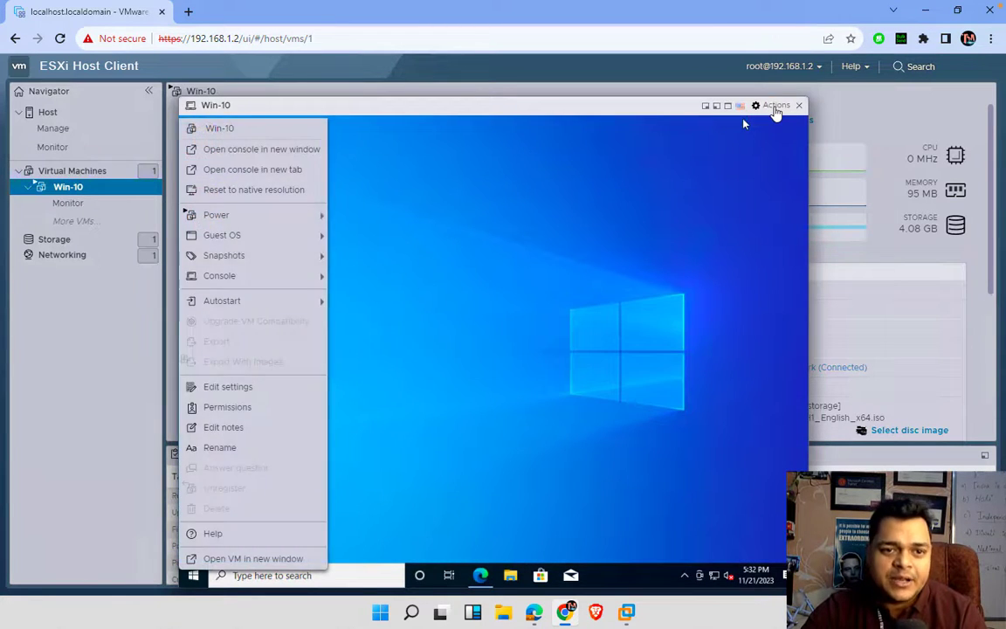
click(609, 228)
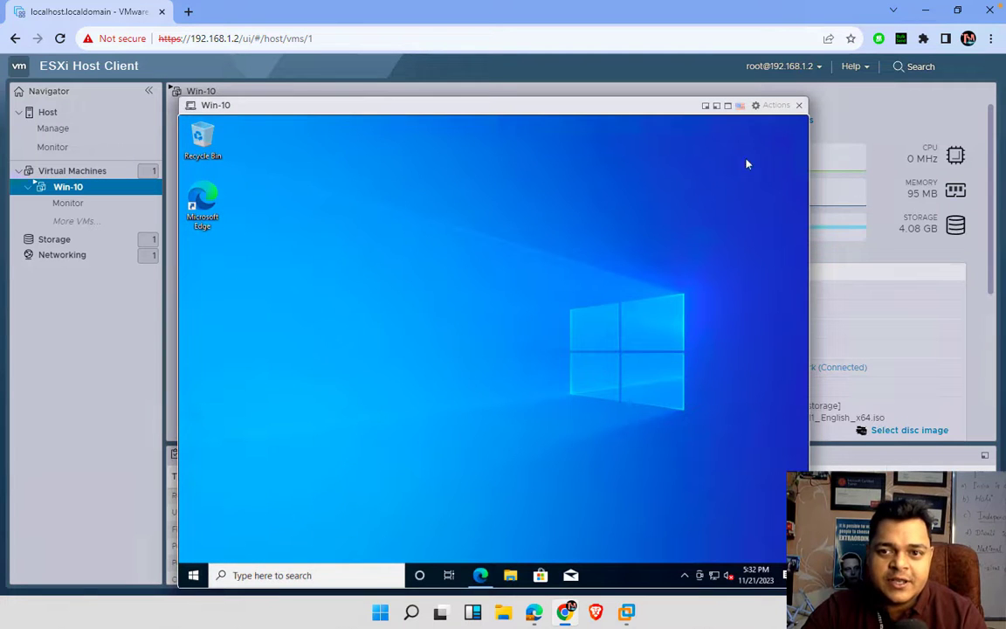
click(776, 106)
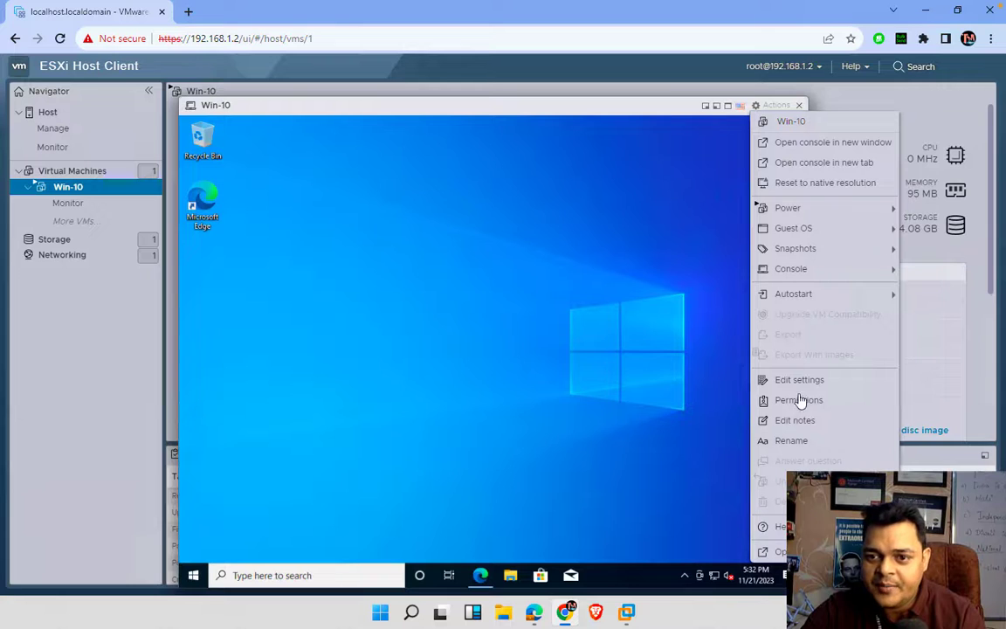
mouse_move(797, 295)
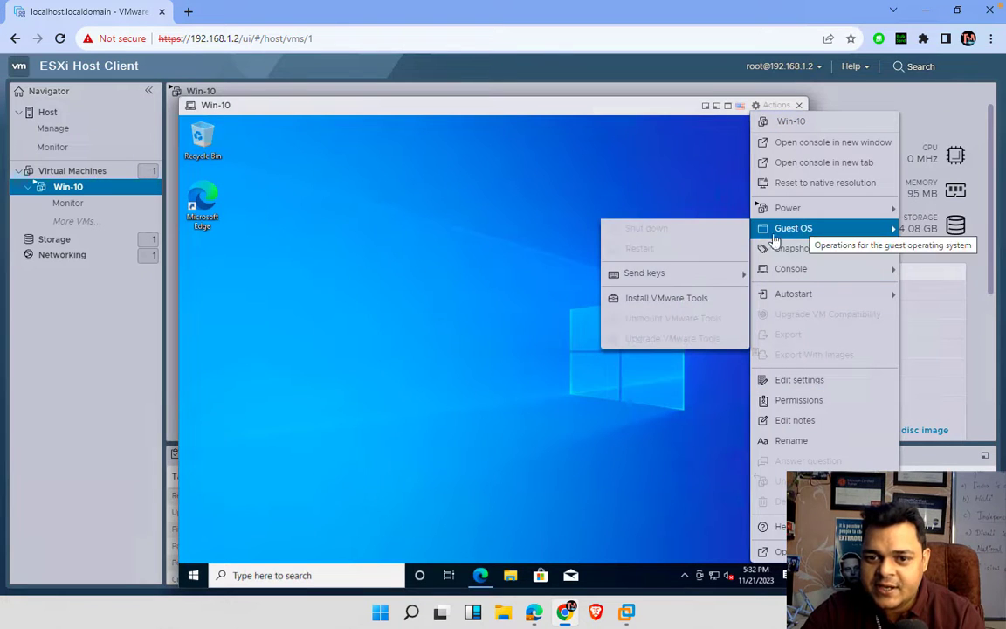
mouse_move(790, 249)
mouse_move(791, 228)
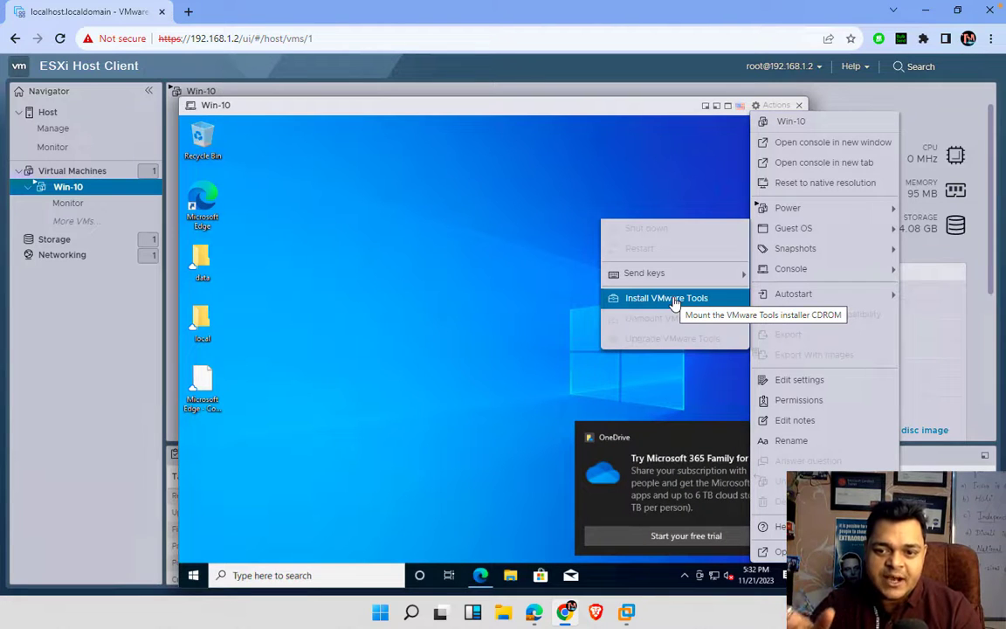
click(674, 299)
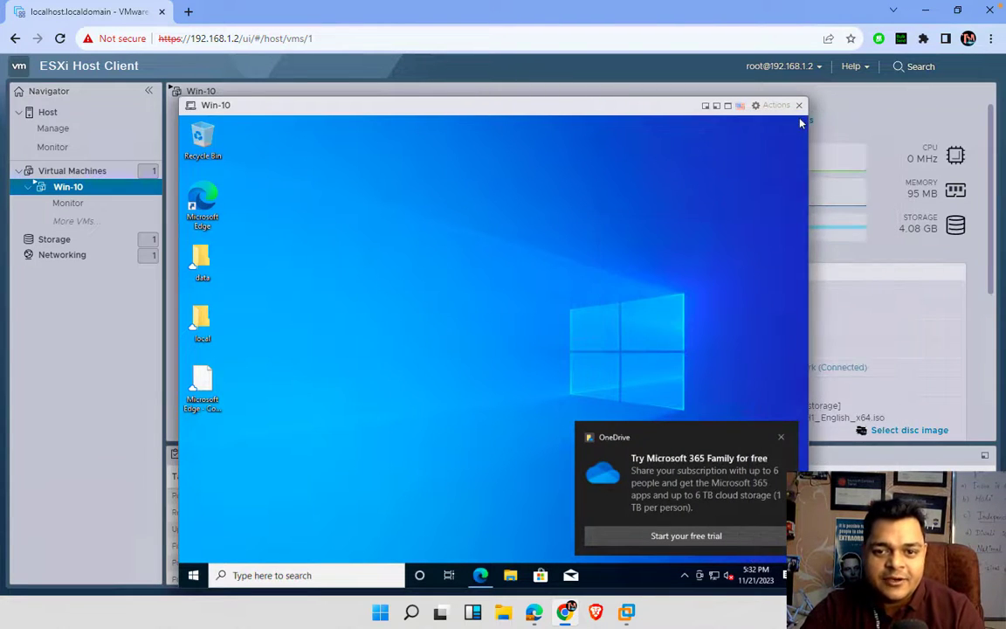
click(782, 437)
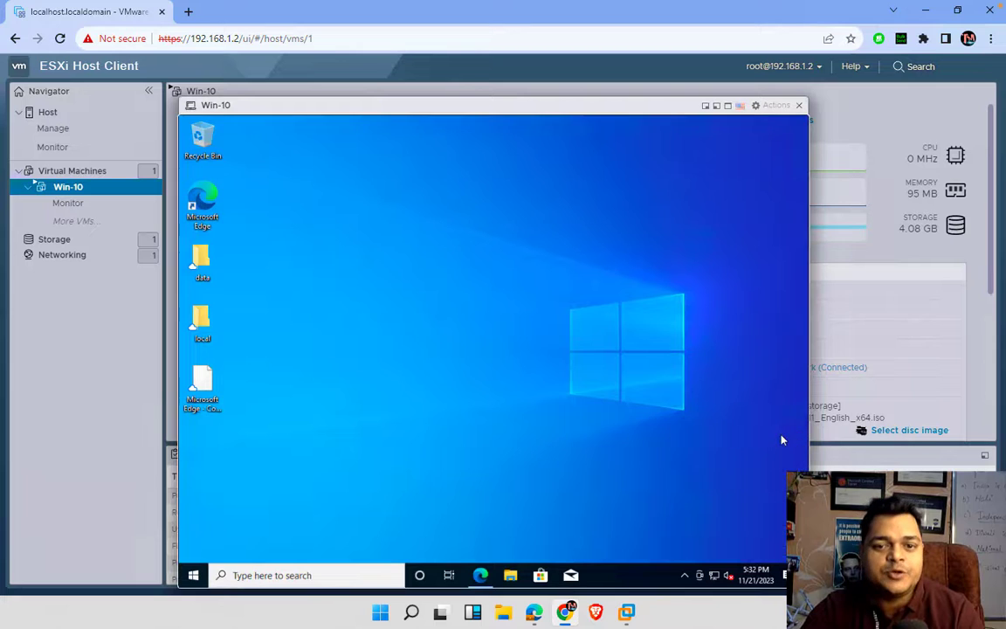
click(512, 576)
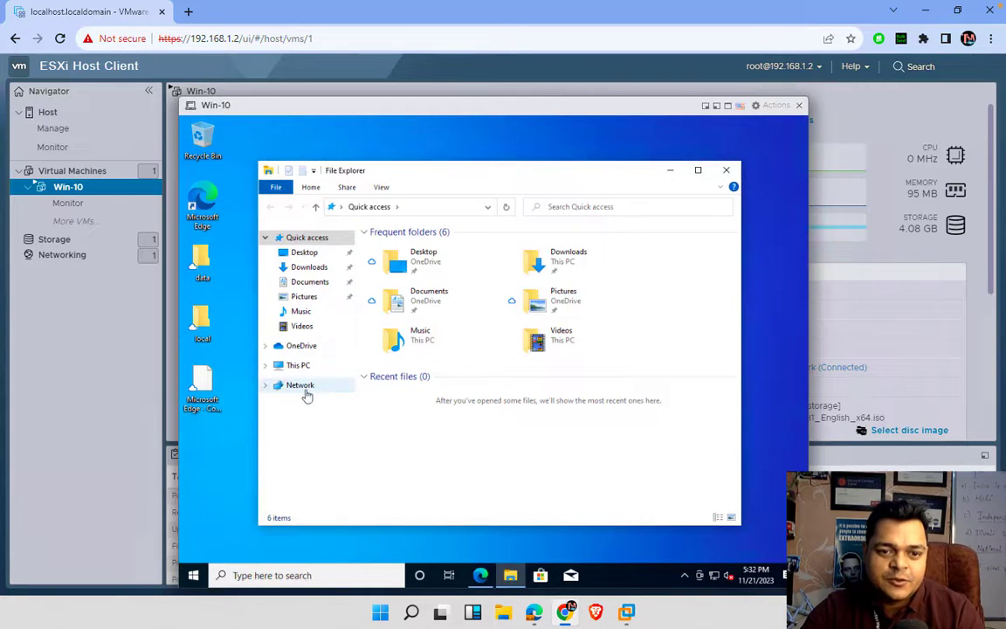
- Run the installer from DVD Drive (D:) under This PC and approve the UAC prompt
click(302, 366)
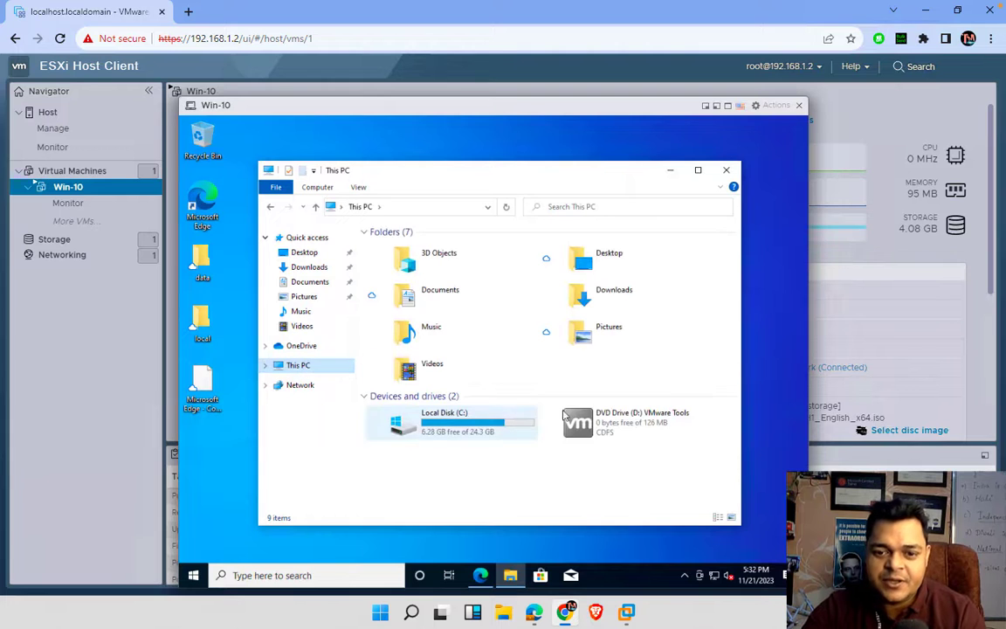
right_click(624, 422)
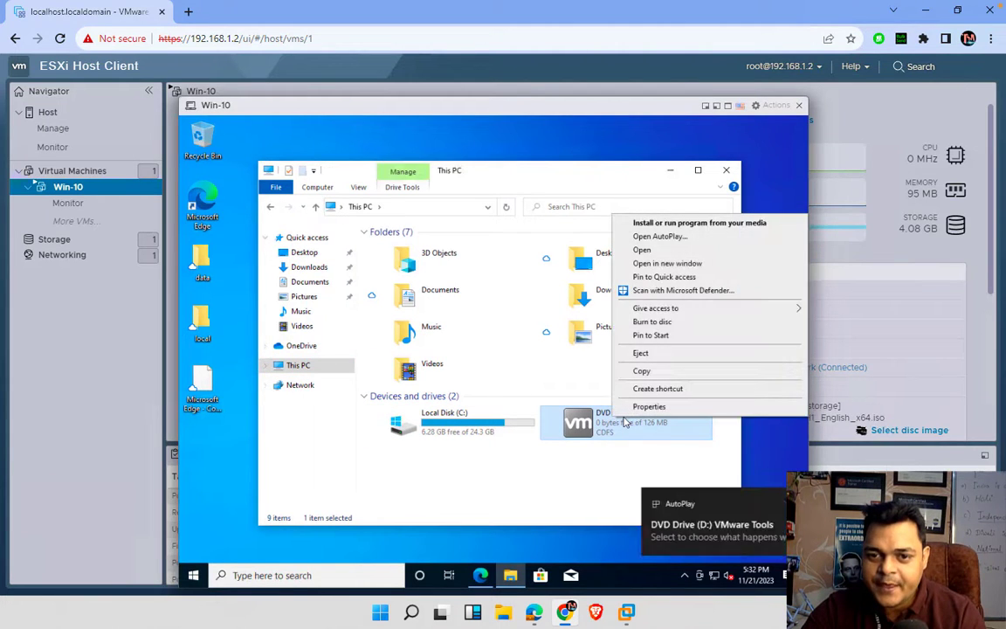
click(669, 223)
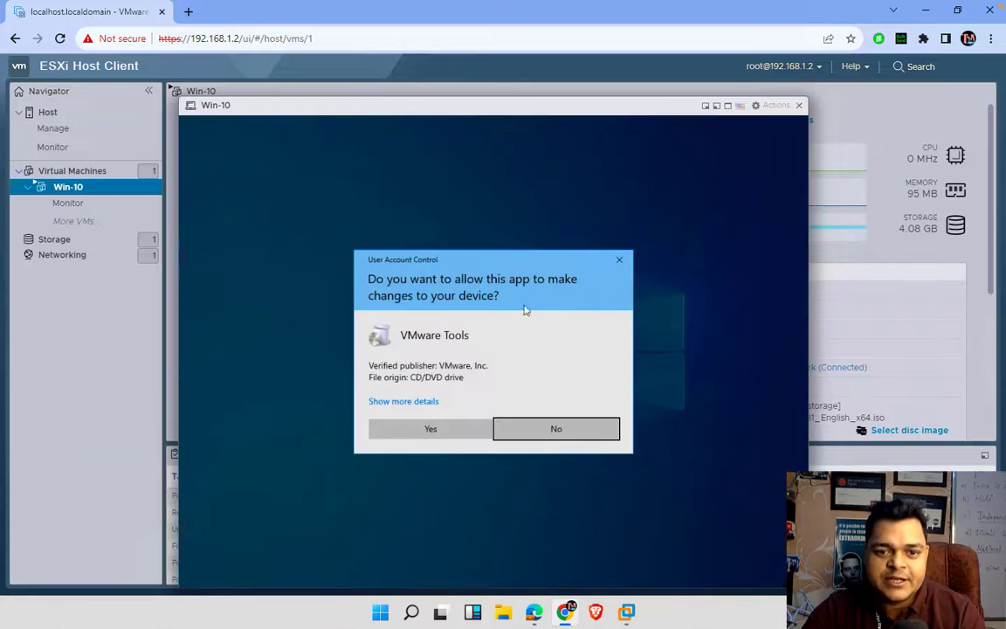
click(446, 430)
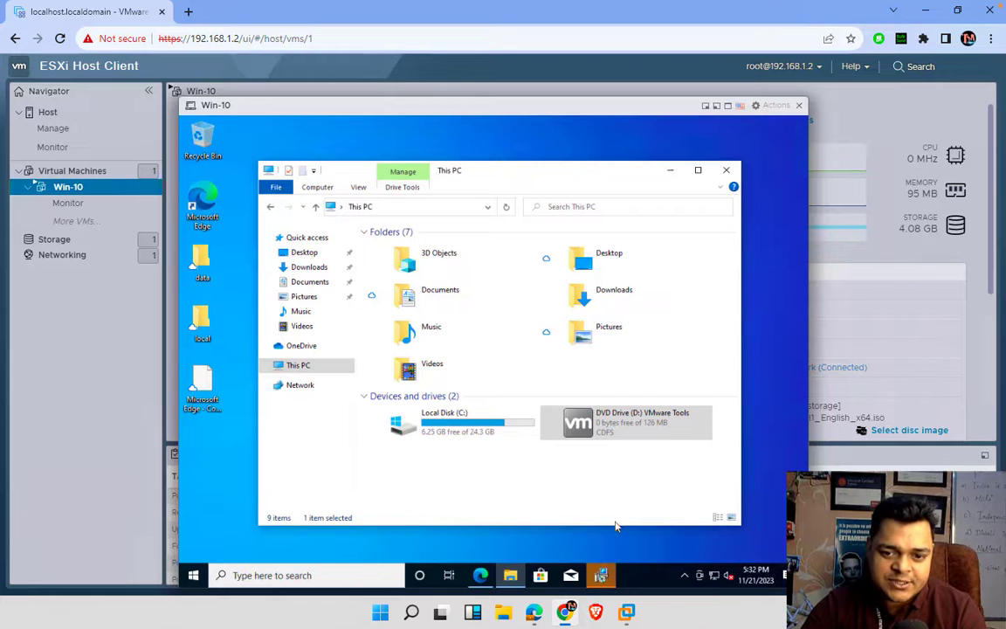
- Complete the VMware Tools Setup wizard with Next, Install and Finish
click(608, 580)
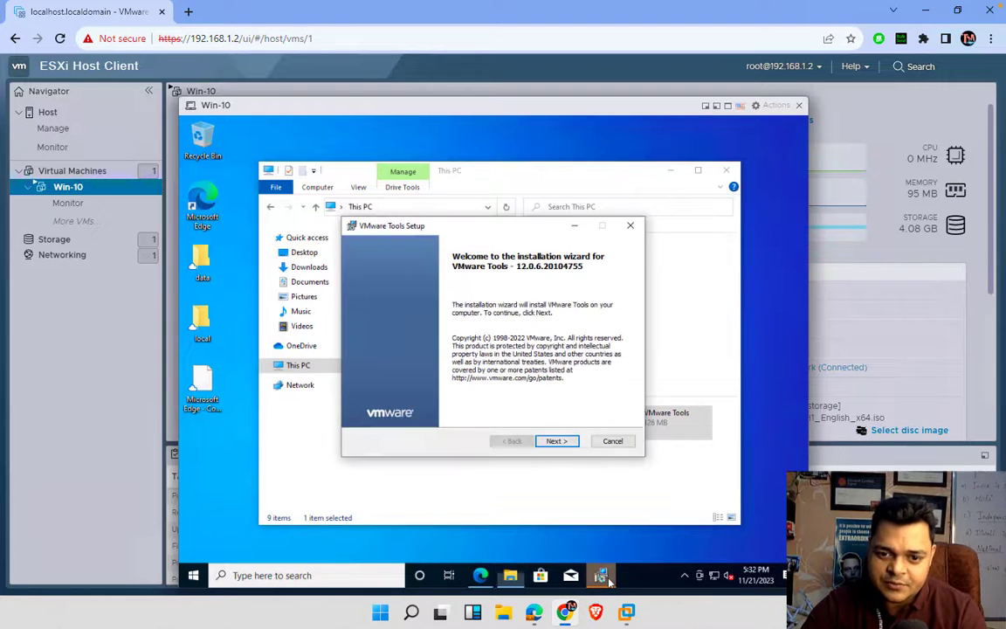
click(555, 441)
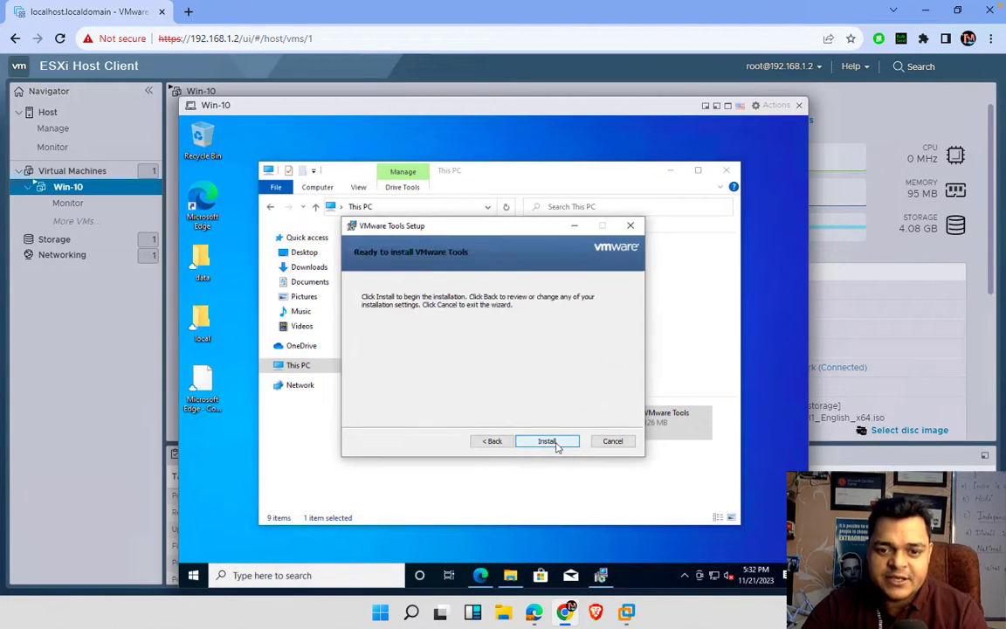
click(556, 441)
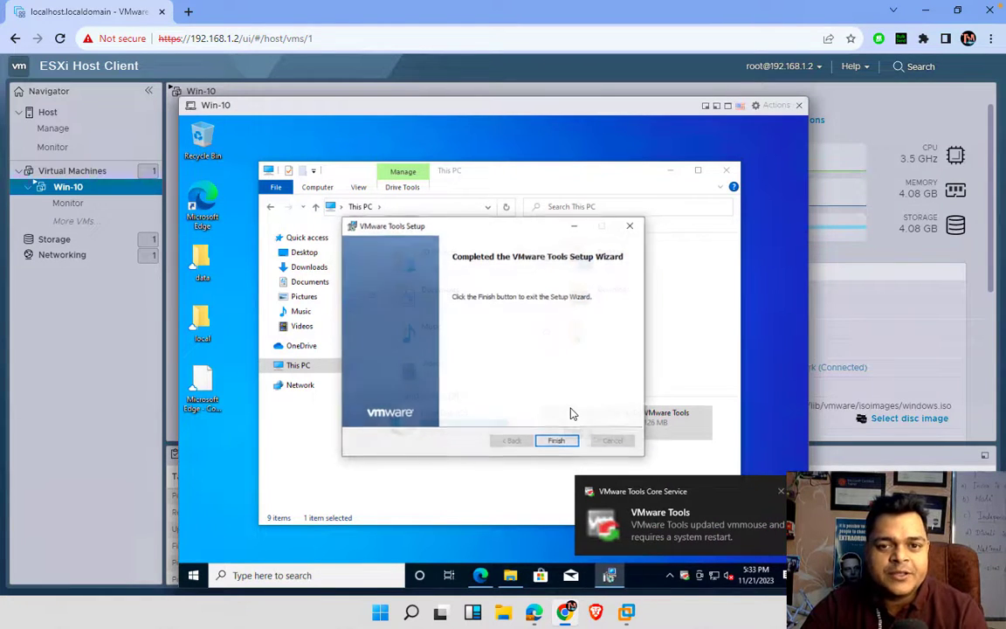
click(557, 441)
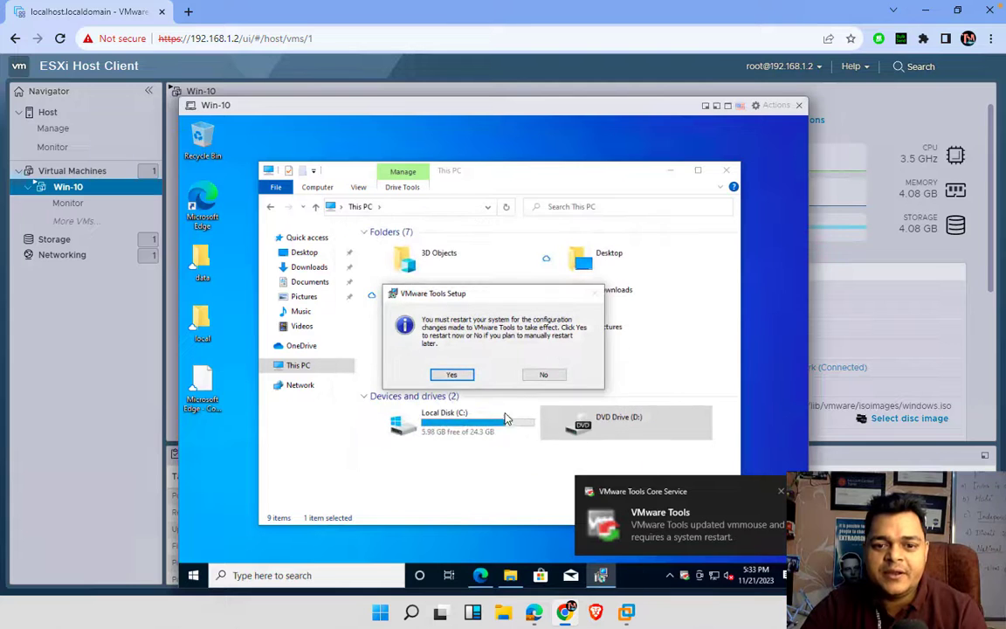
- Accept the VMware Tools restart prompt so the Win-10 guest reboots, then switch to the macOS desktop
click(458, 379)
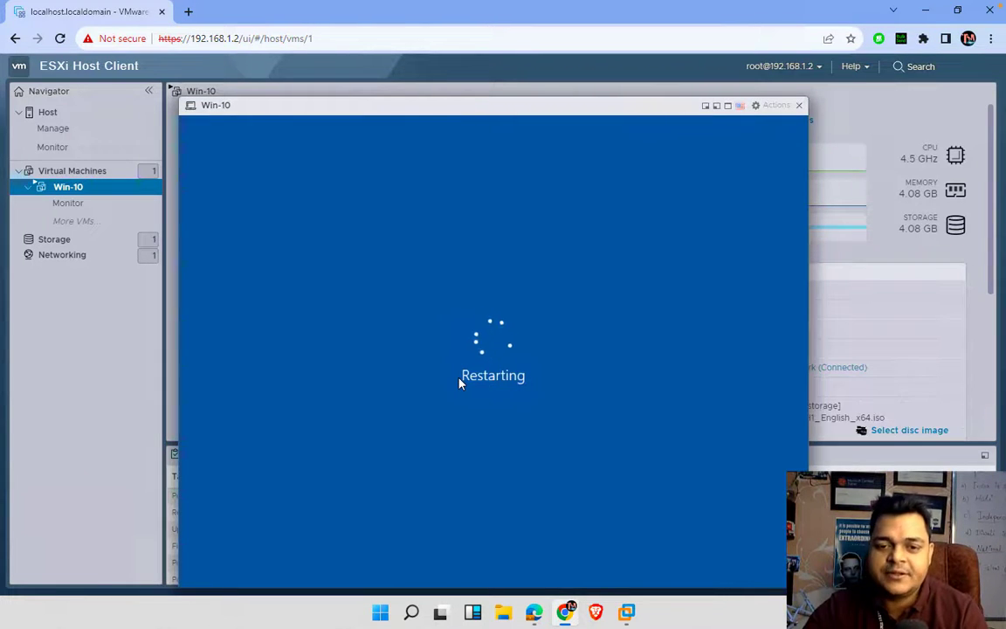
key(ctrl+Left)
right_click(707, 603)
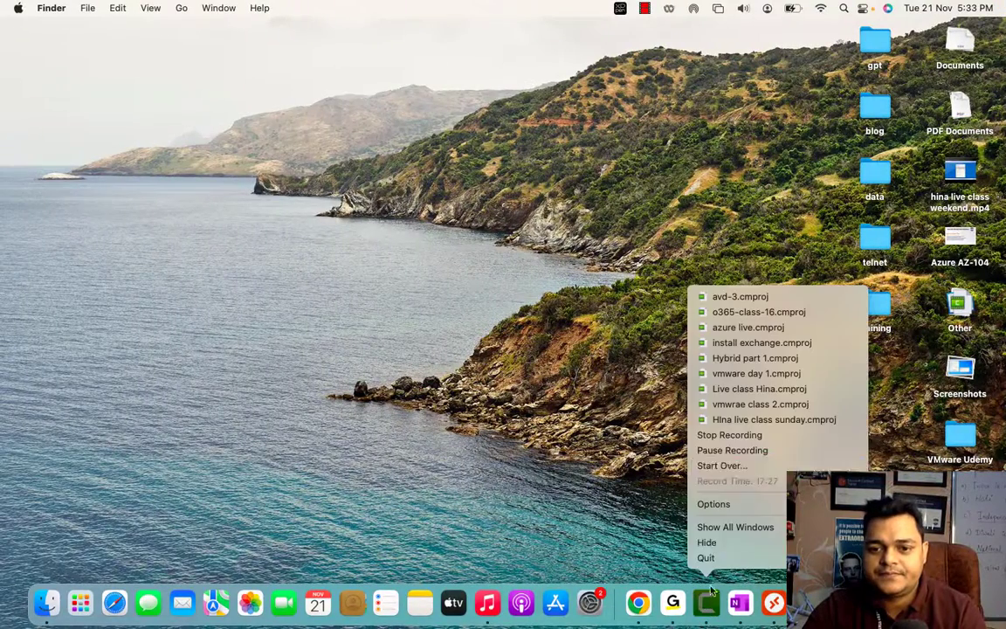